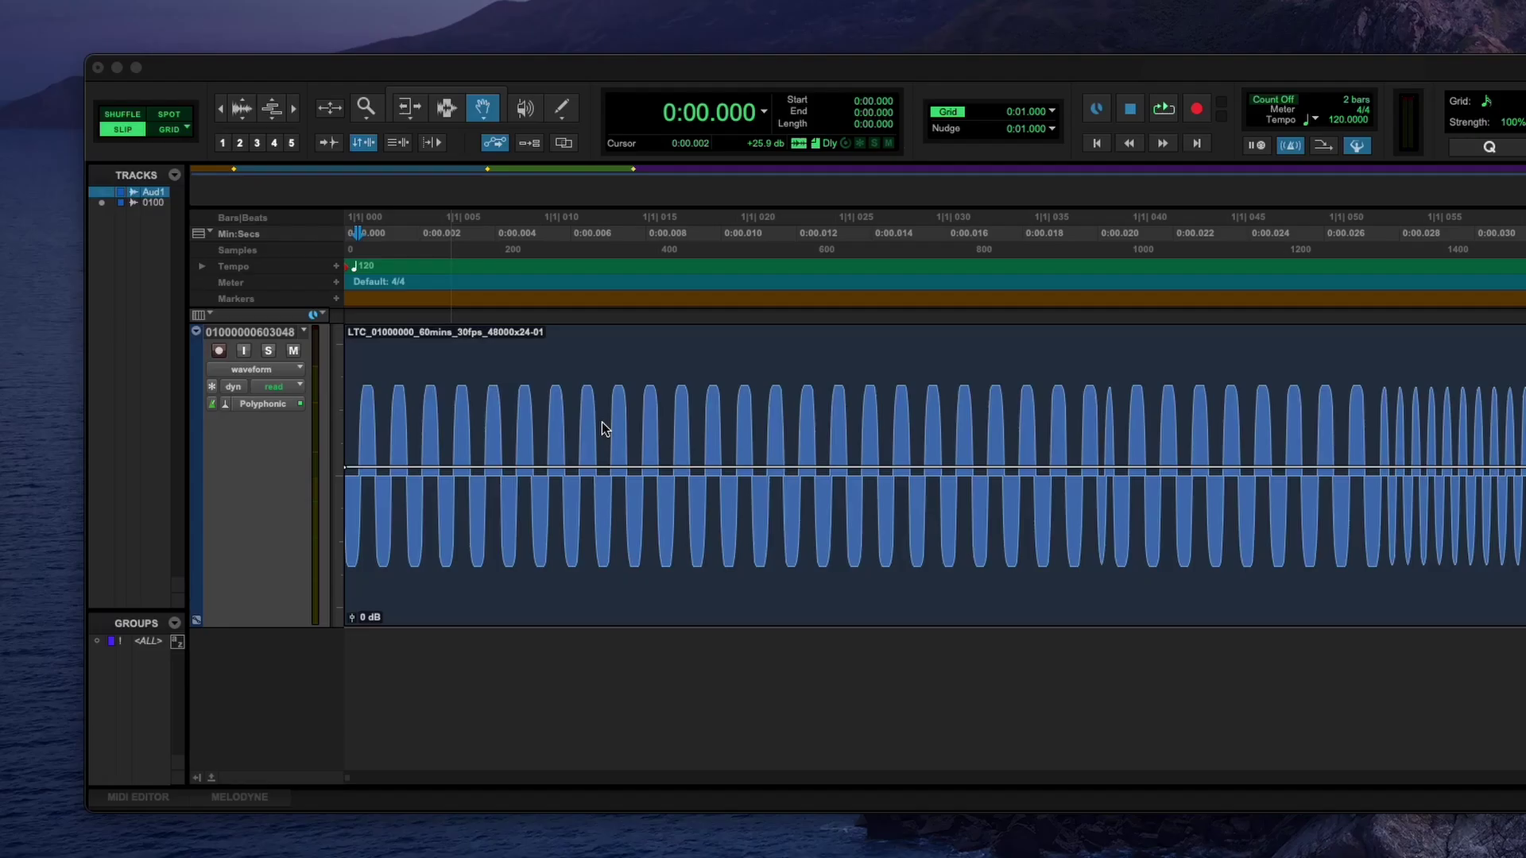
# Play the LTC timecode audio clip from the start of the session.
pyautogui.click(352, 244)
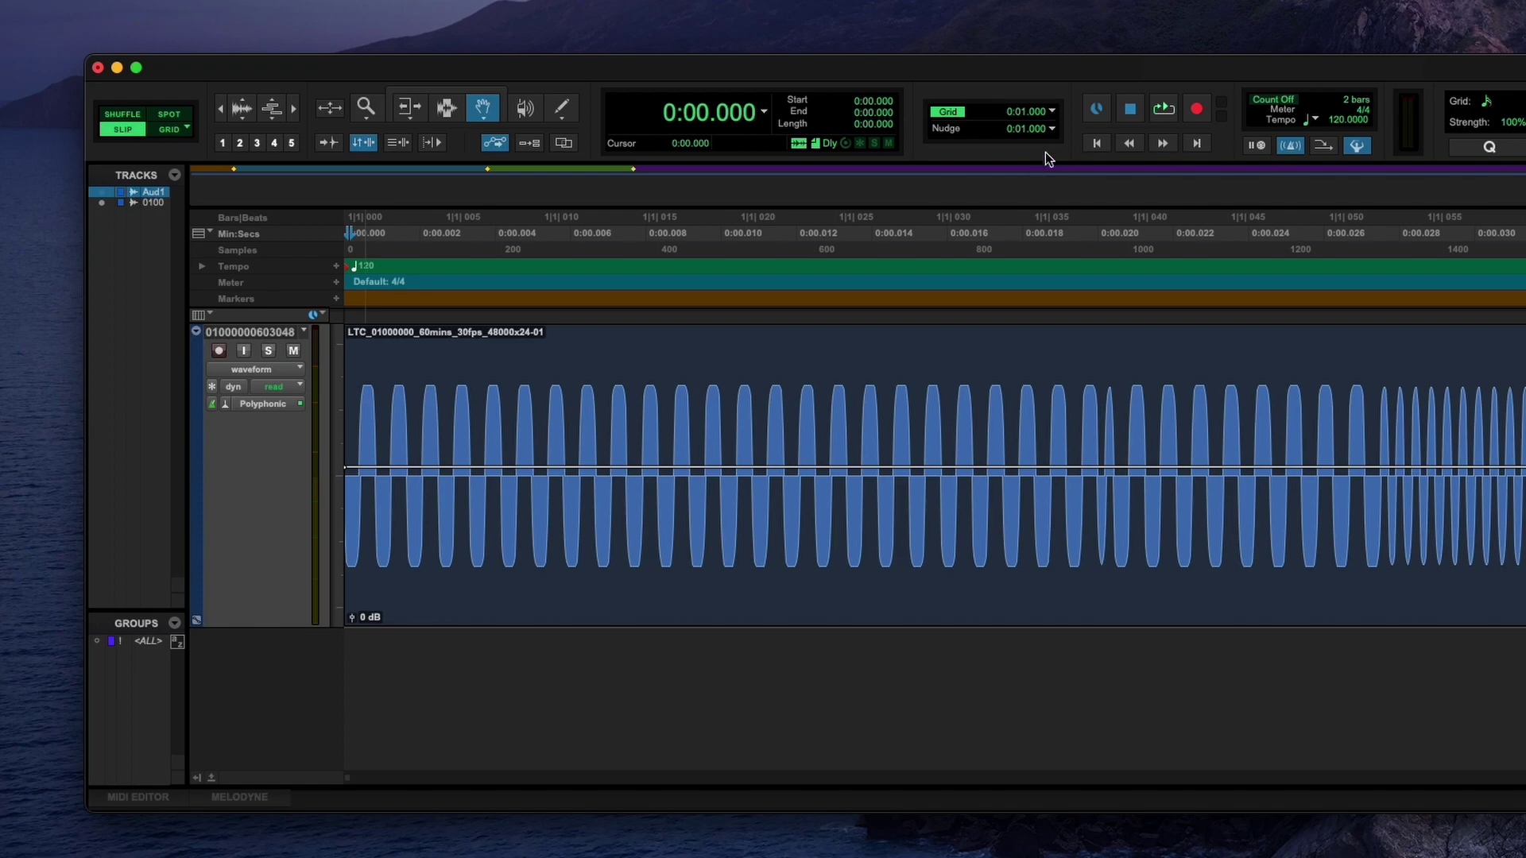
pyautogui.press('space')
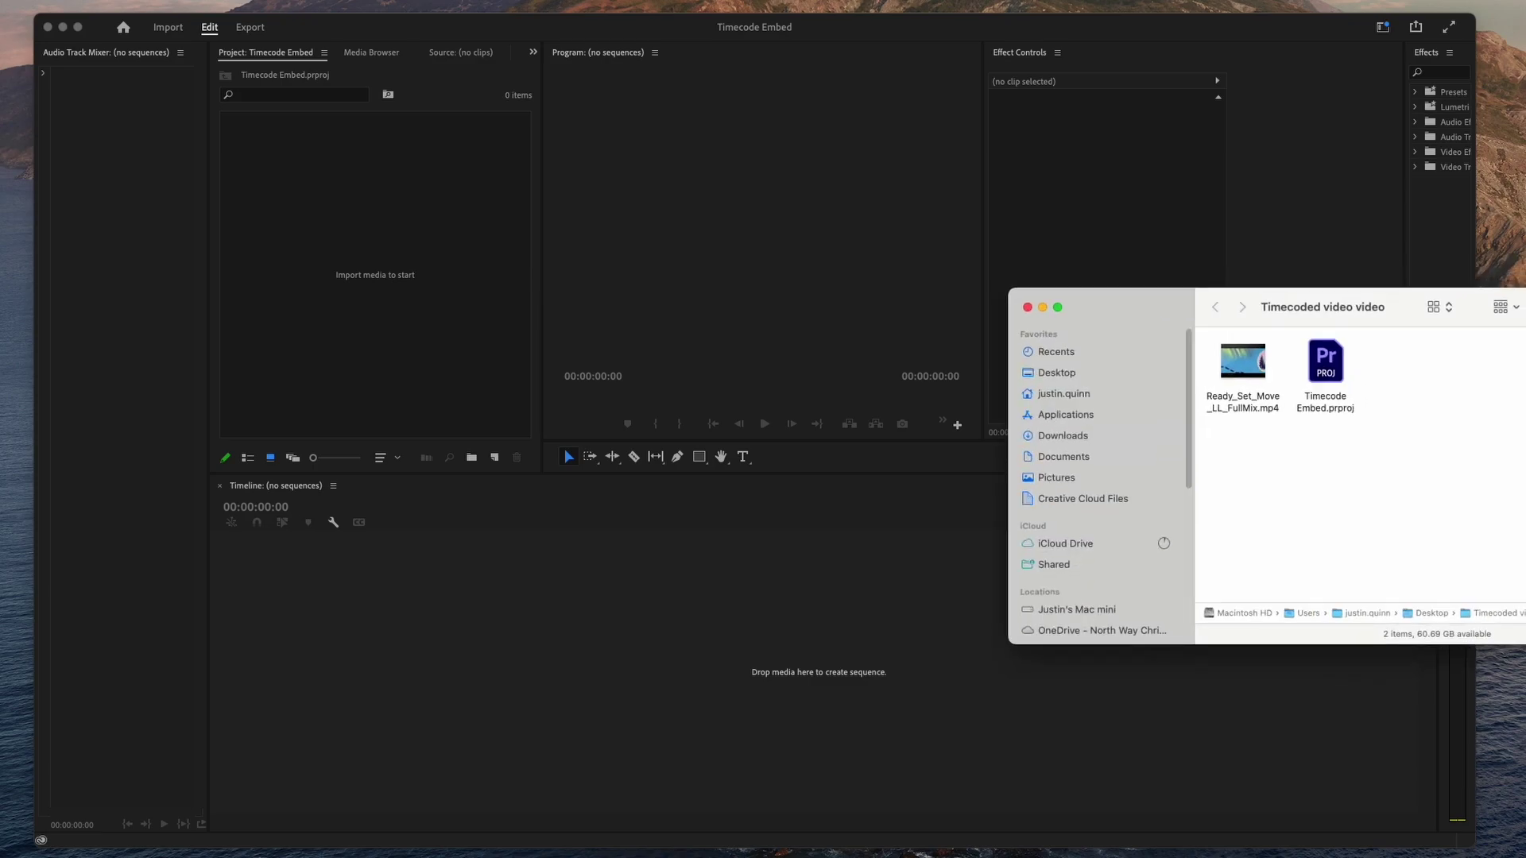
# In Premiere Pro, import Ready_Set_Move_LL_FullMix.mp4 into the Timecode Embed project and start a new sequence.
pyautogui.moveTo(1195, 318); pyautogui.dragTo(356, 330)
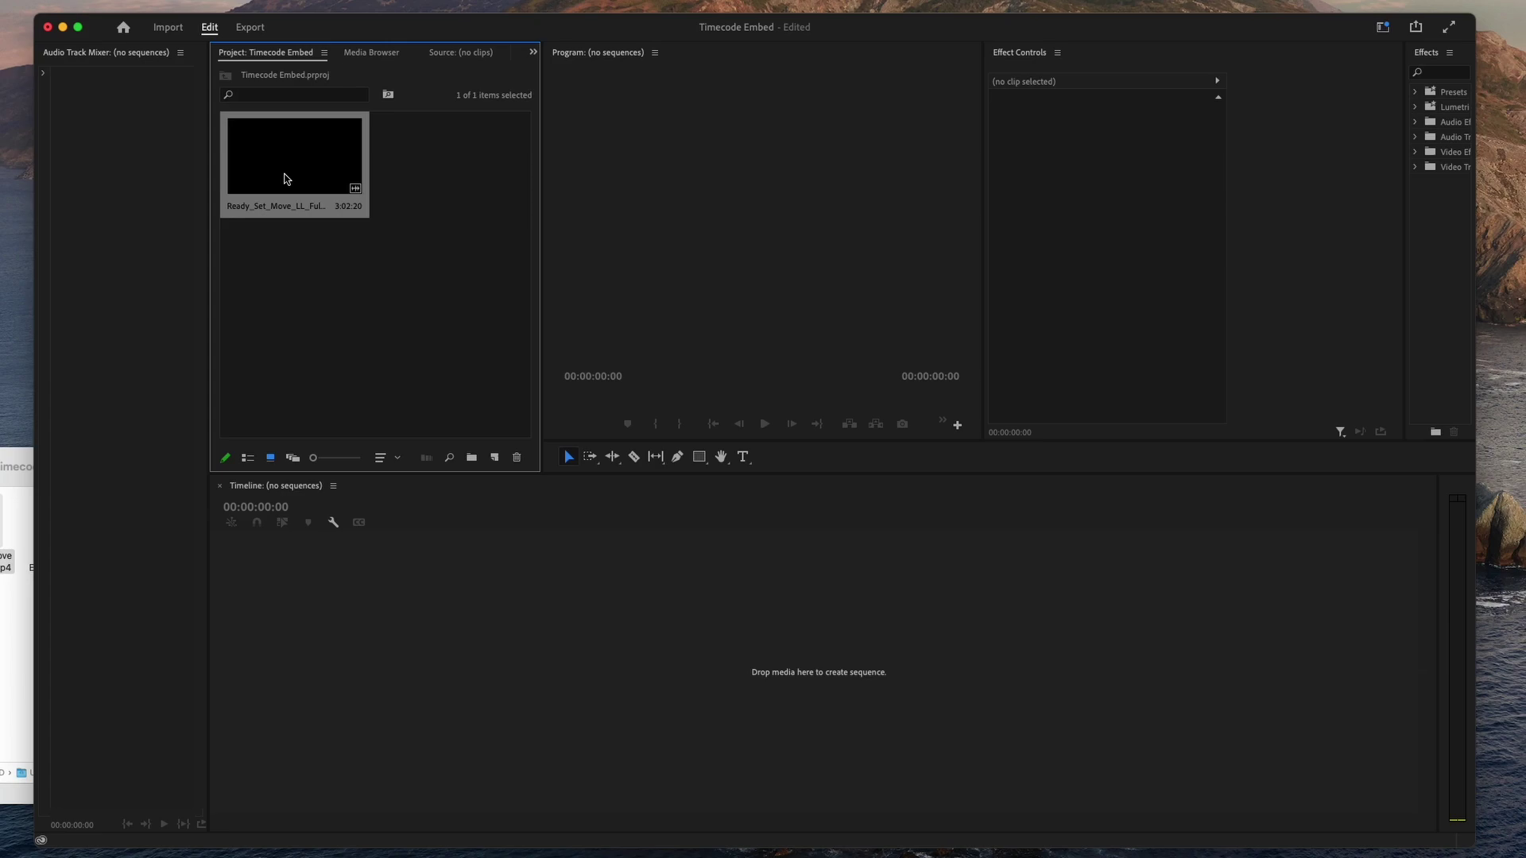
pyautogui.rightClick(390, 214)
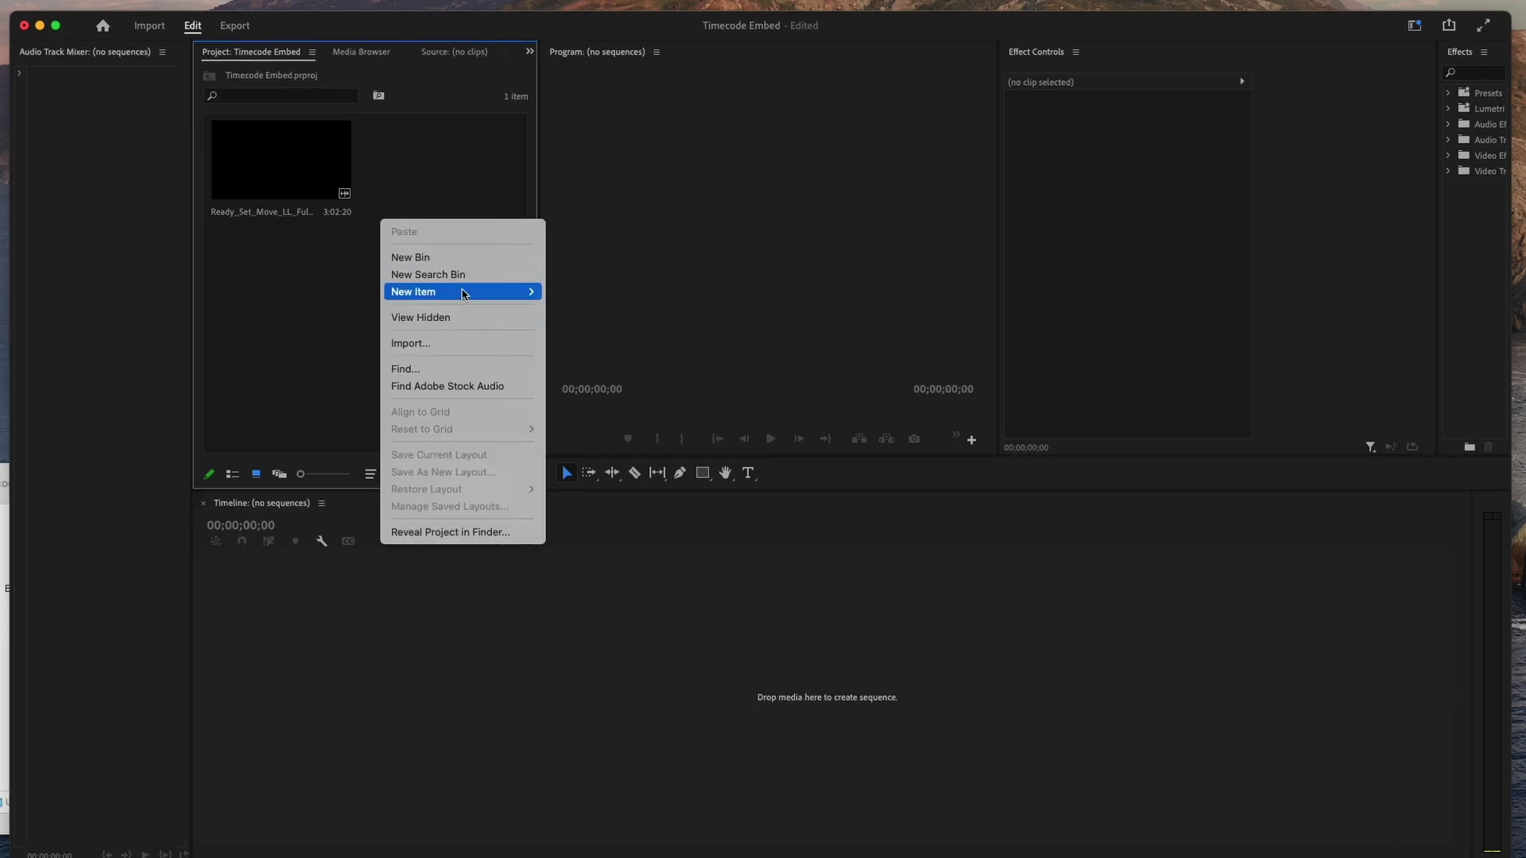
pyautogui.moveTo(464, 294)
pyautogui.click(575, 293)
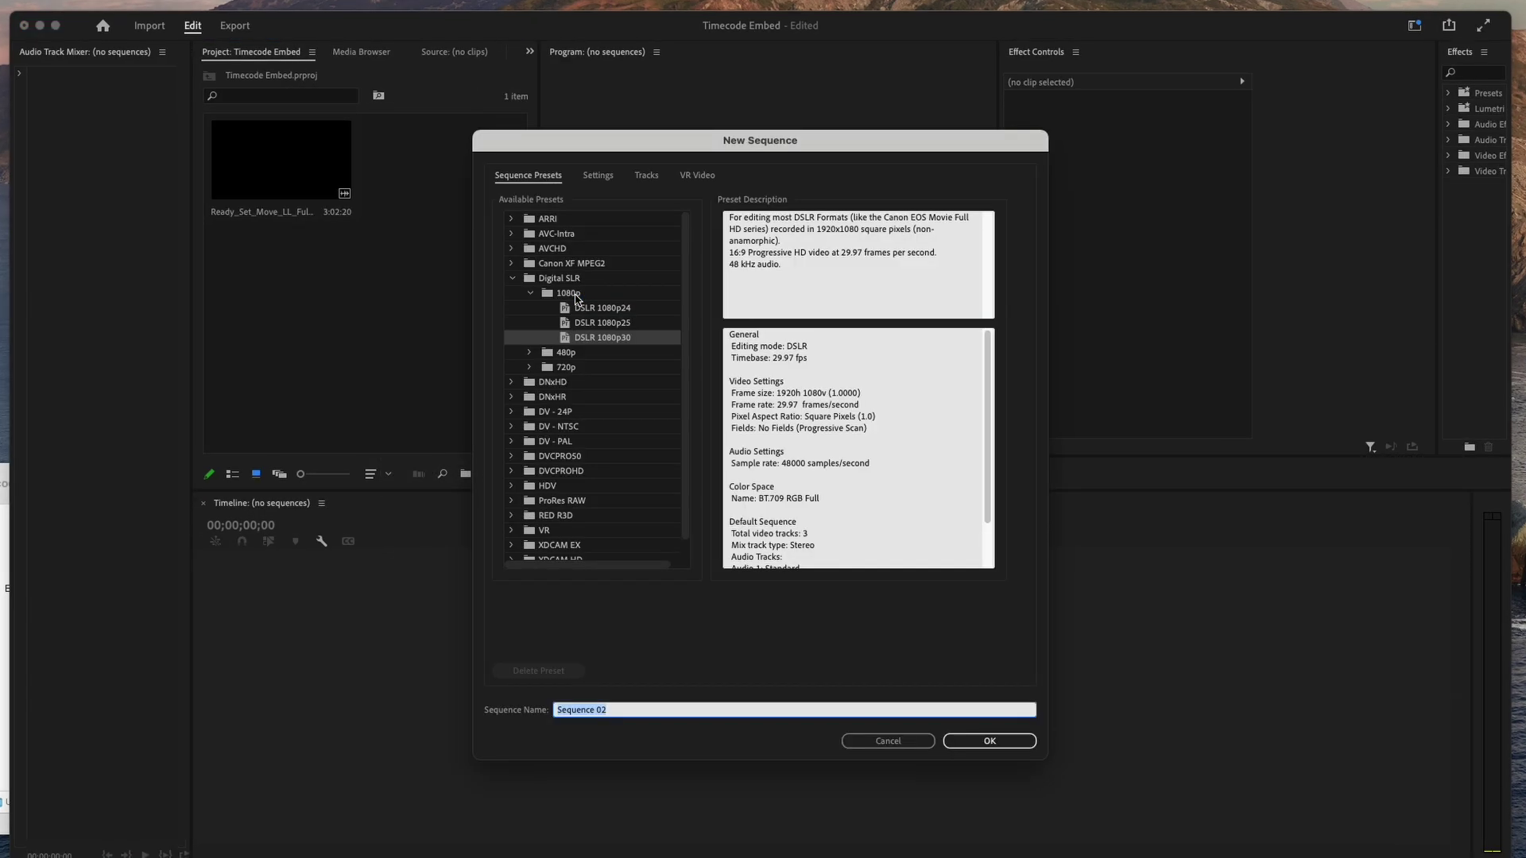
# Set the new sequence's audio mix to Multichannel with 3 channels and create the sequence.
pyautogui.click(598, 177)
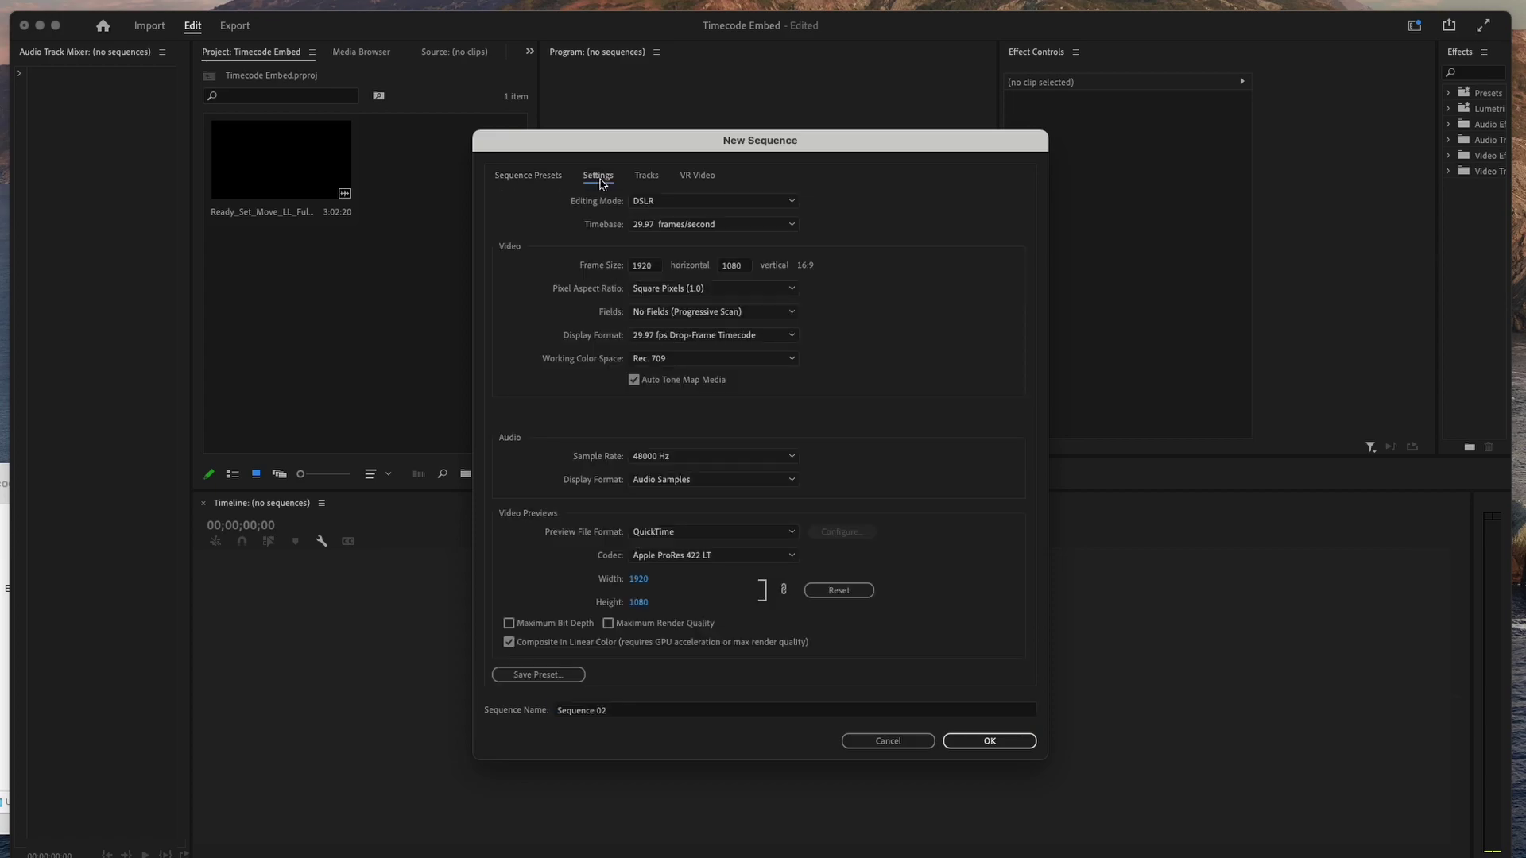
pyautogui.click(641, 180)
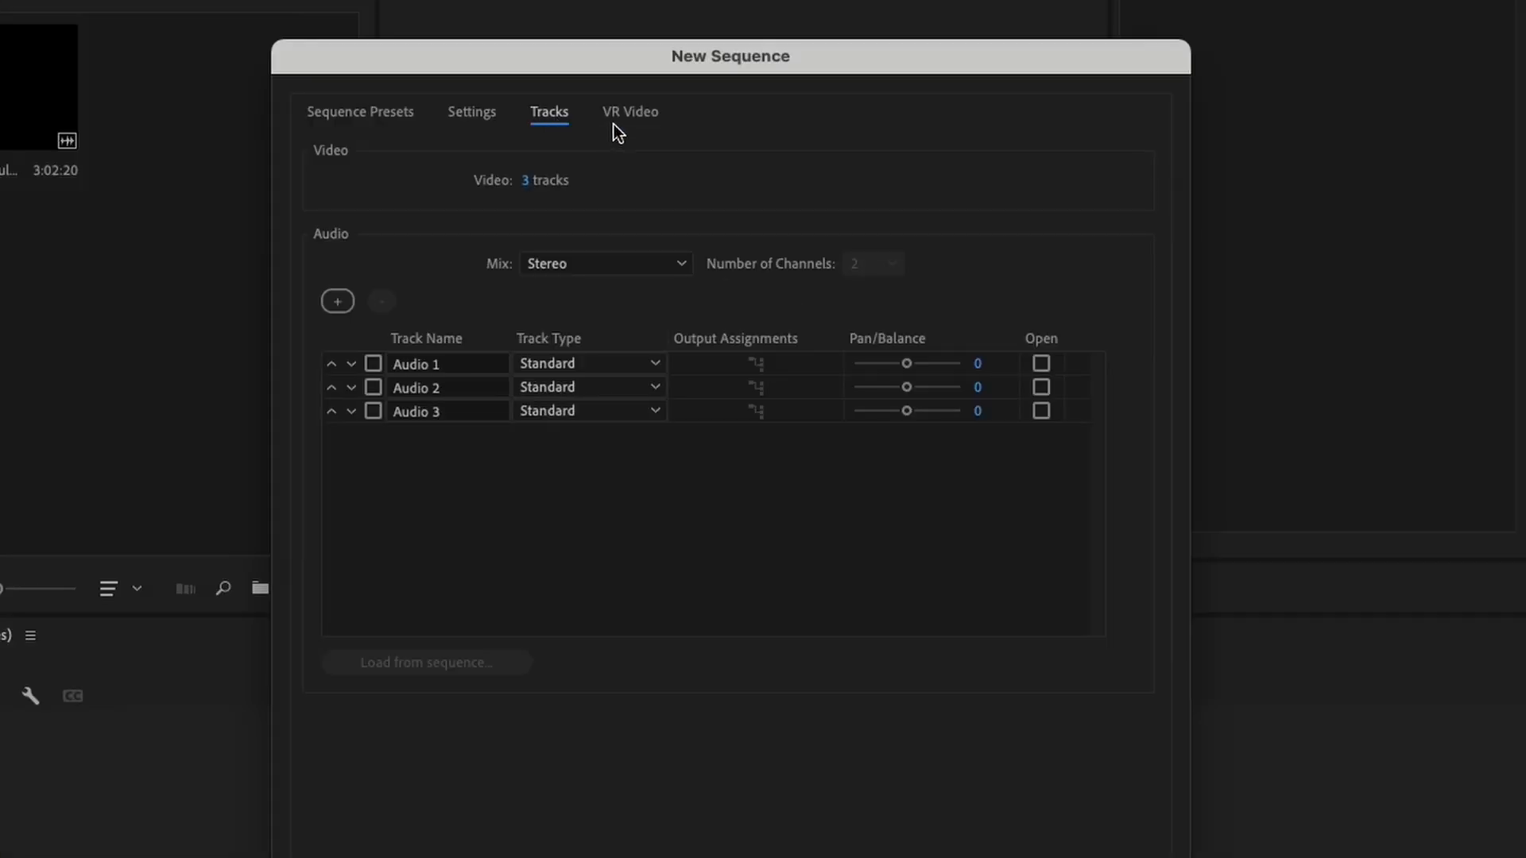
pyautogui.click(641, 262)
pyautogui.click(610, 345)
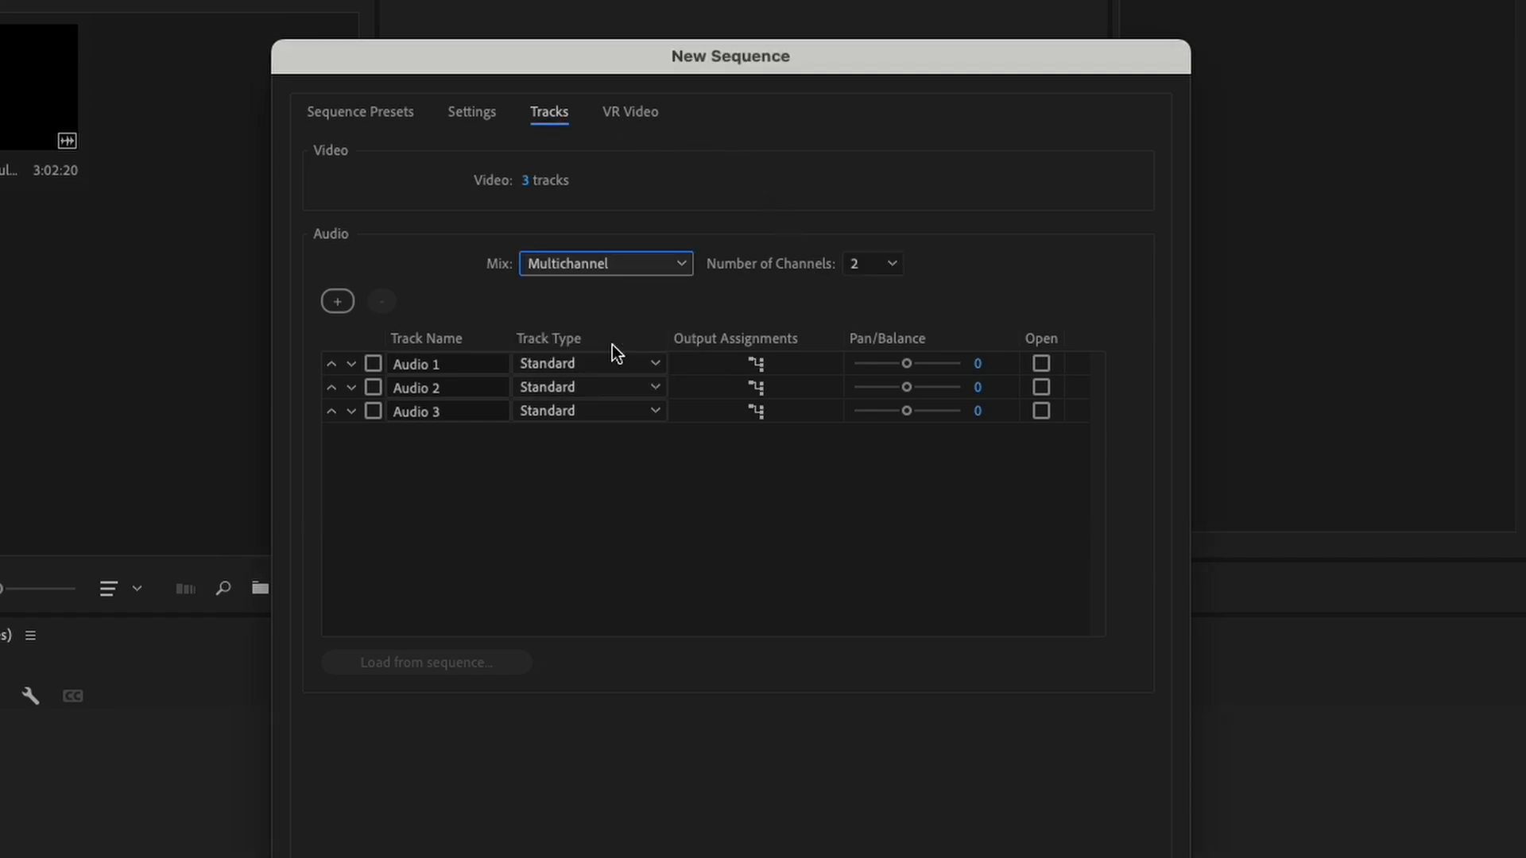
pyautogui.click(854, 269)
pyautogui.click(870, 345)
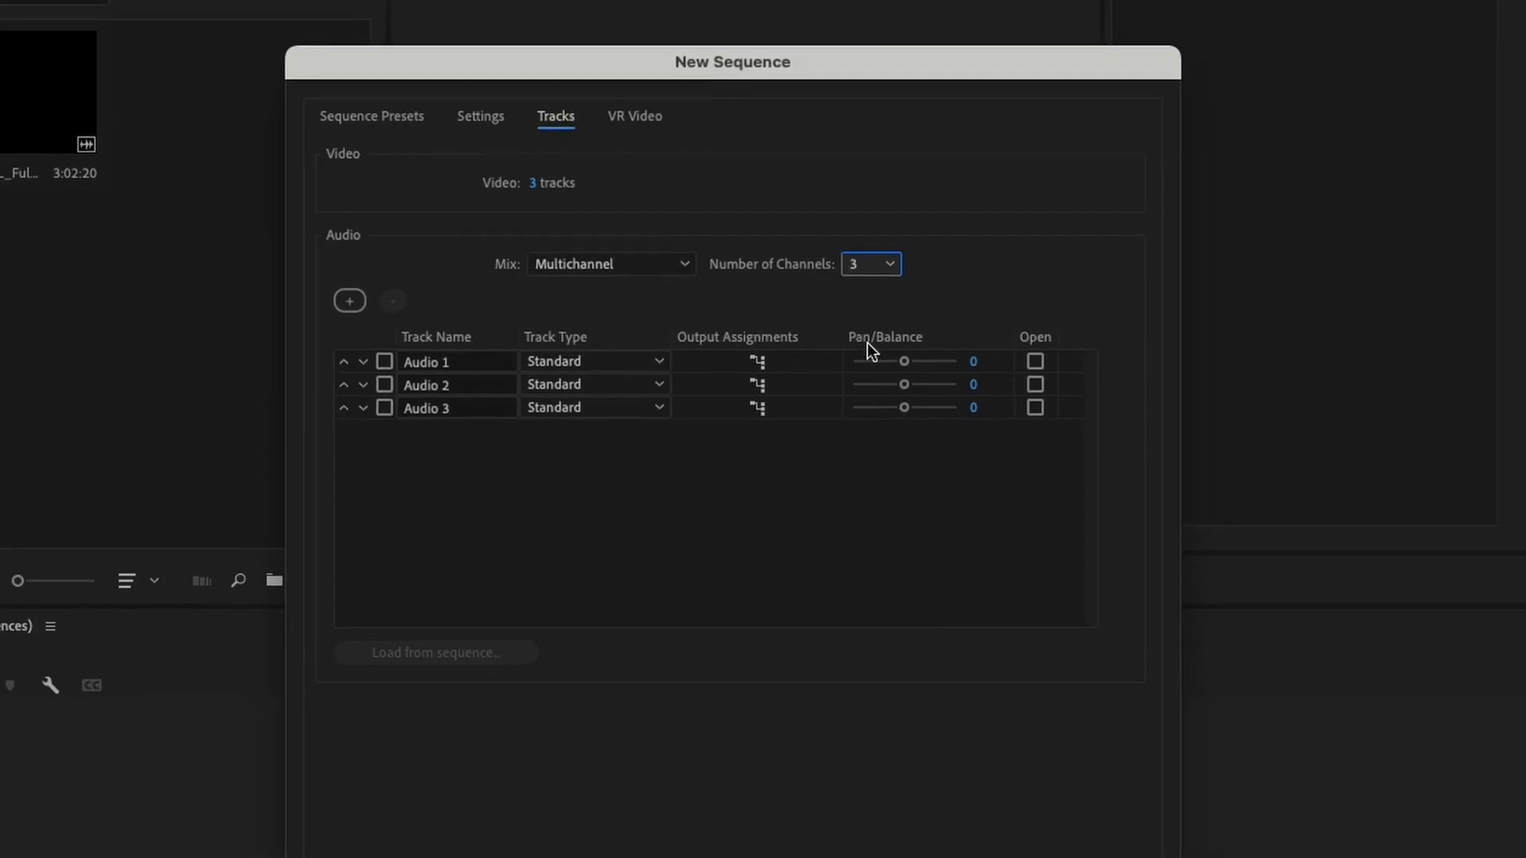
pyautogui.click(991, 741)
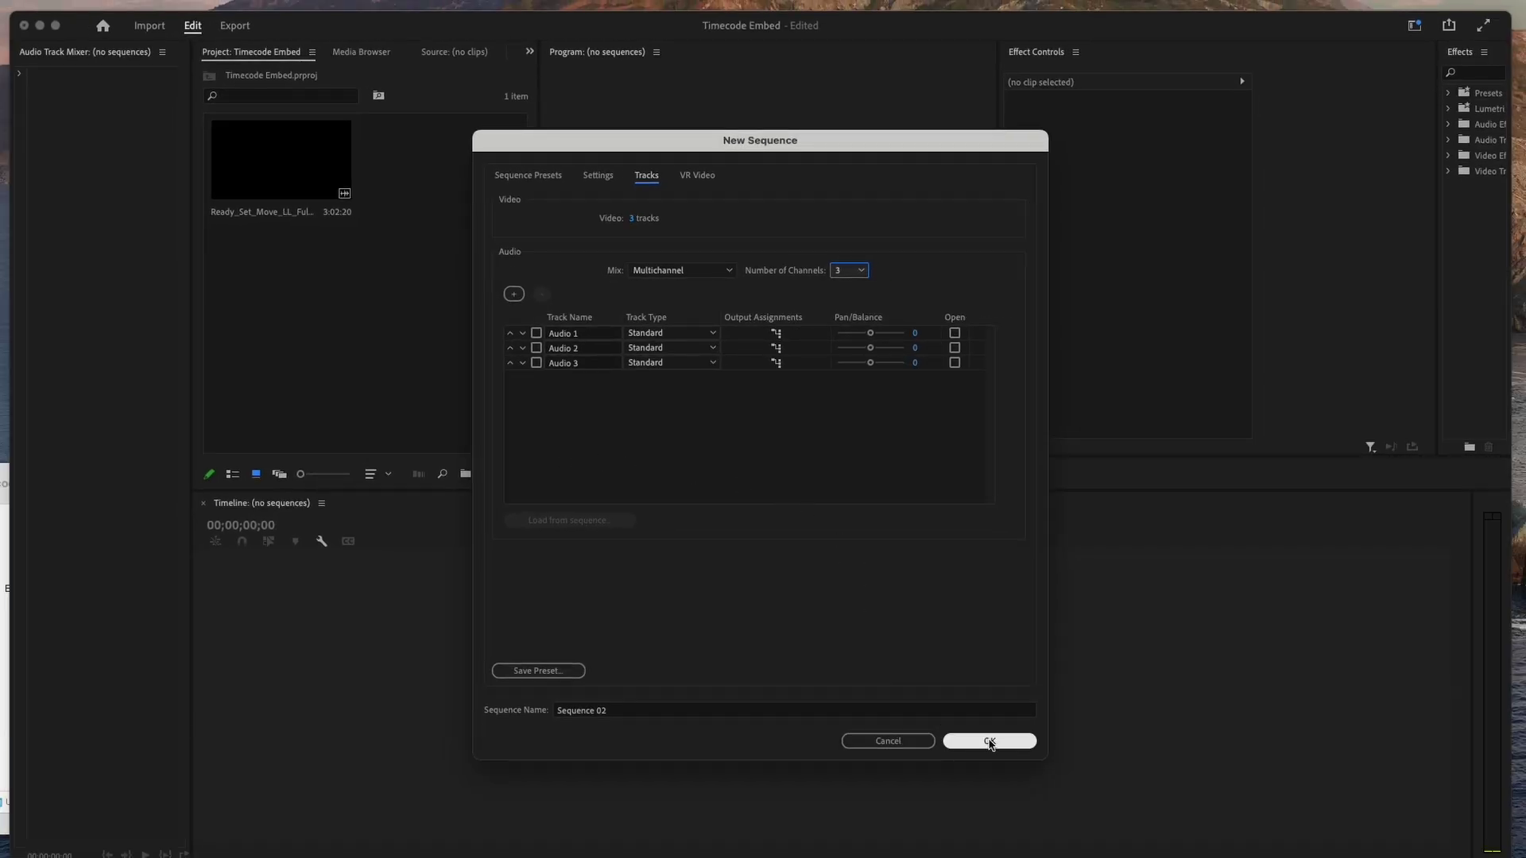
# Place the Ready_Set_Move video clip at the start of track V1, change the sequence settings to match it, and scrub through the video.
pyautogui.moveTo(255, 170); pyautogui.dragTo(386, 701)
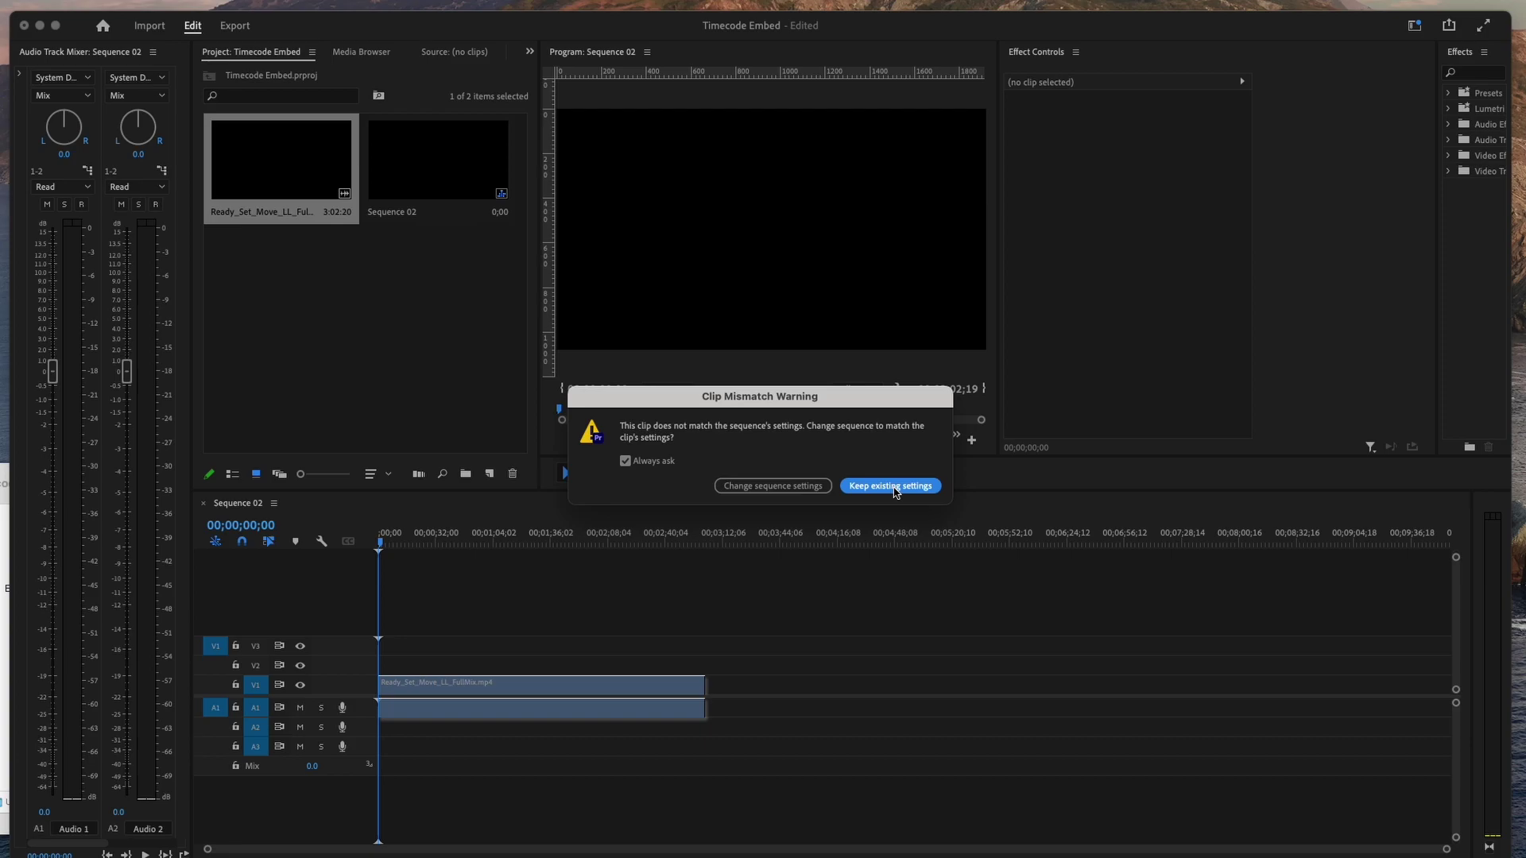
pyautogui.click(770, 485)
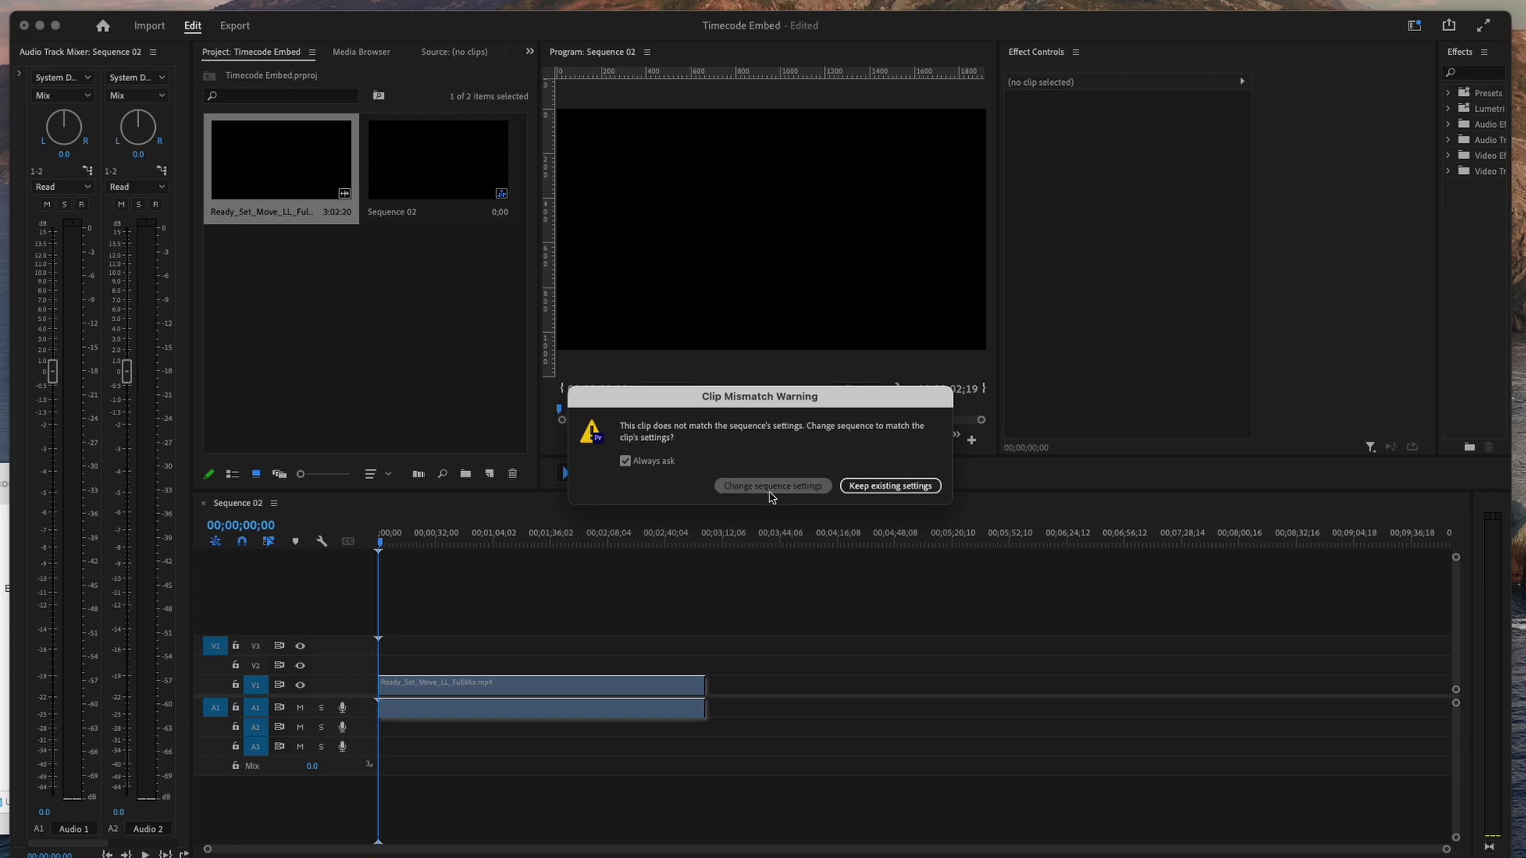
pyautogui.moveTo(415, 543); pyautogui.dragTo(485, 545)
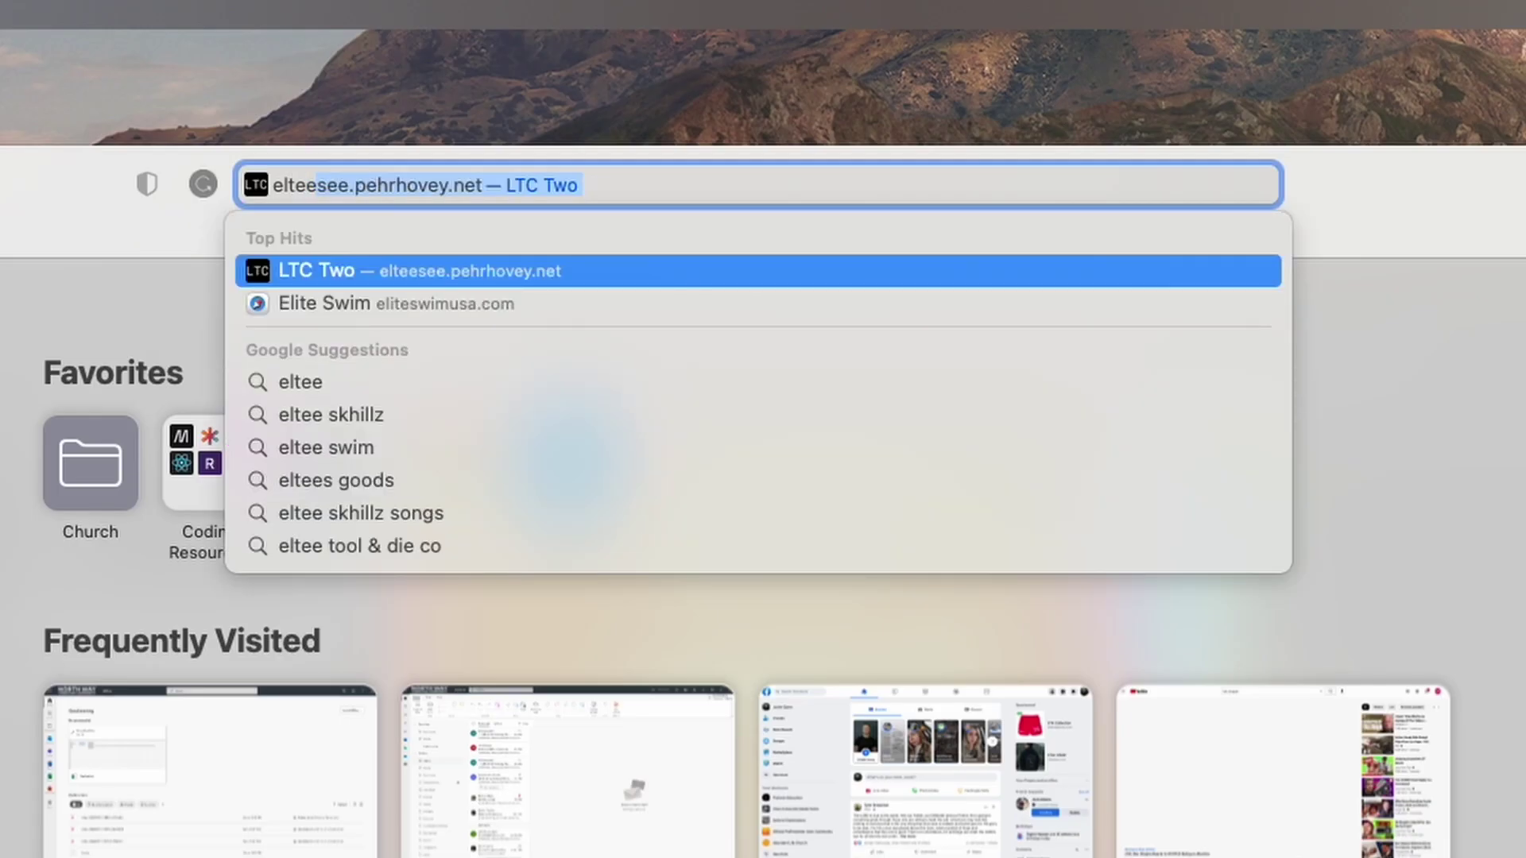
# In the browser, open elteesee.pehrhovey.net and generate a 60-minute LTC file at 30 fps, 48000 Hz and 24 bit, starting at 01:00:00:00.
pyautogui.press('Return')
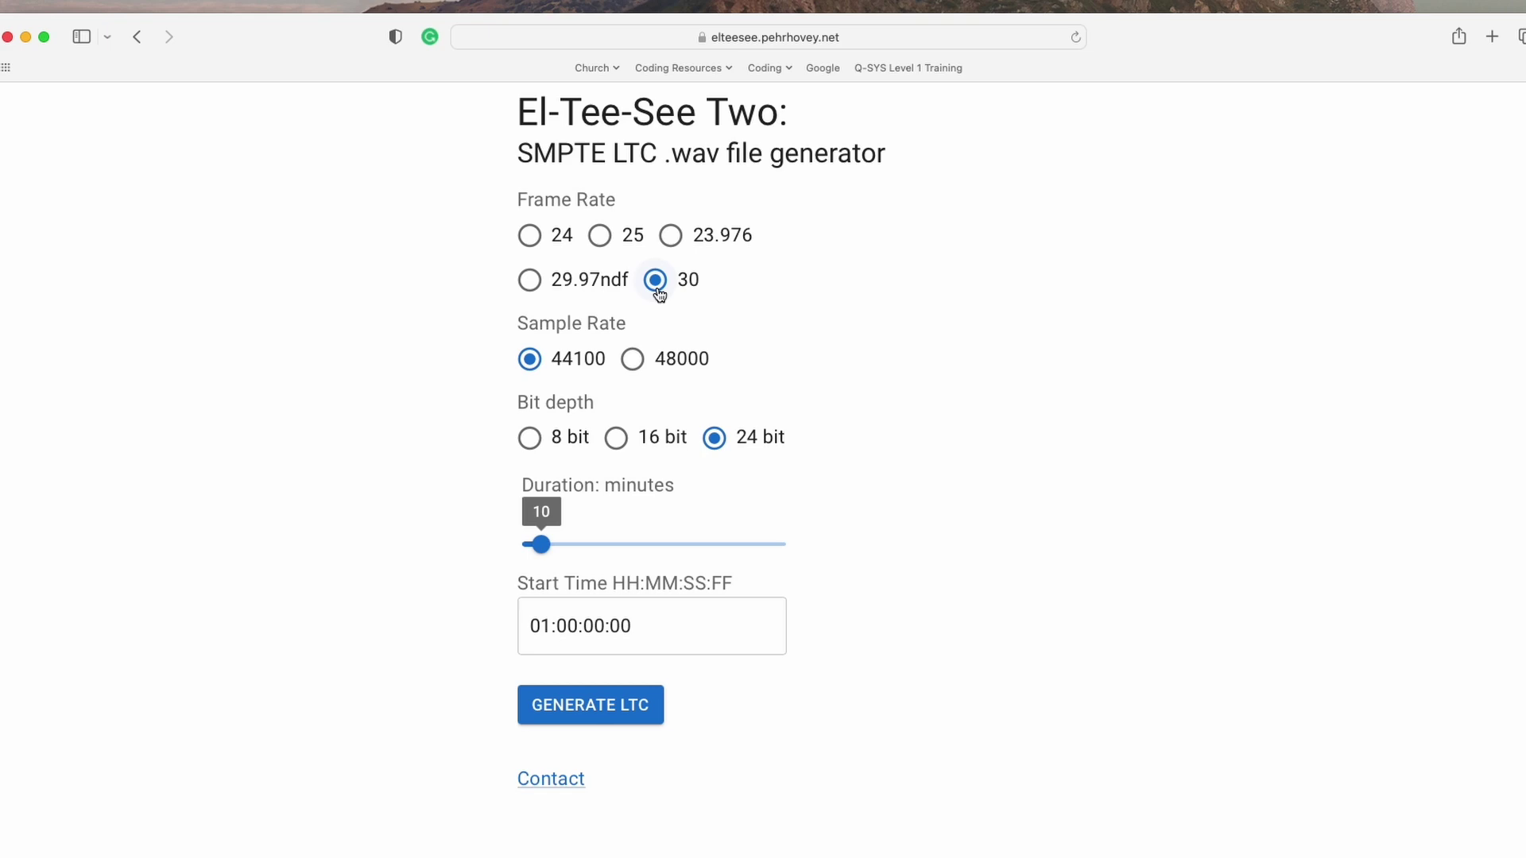
pyautogui.click(633, 358)
pyautogui.moveTo(541, 545); pyautogui.dragTo(652, 549)
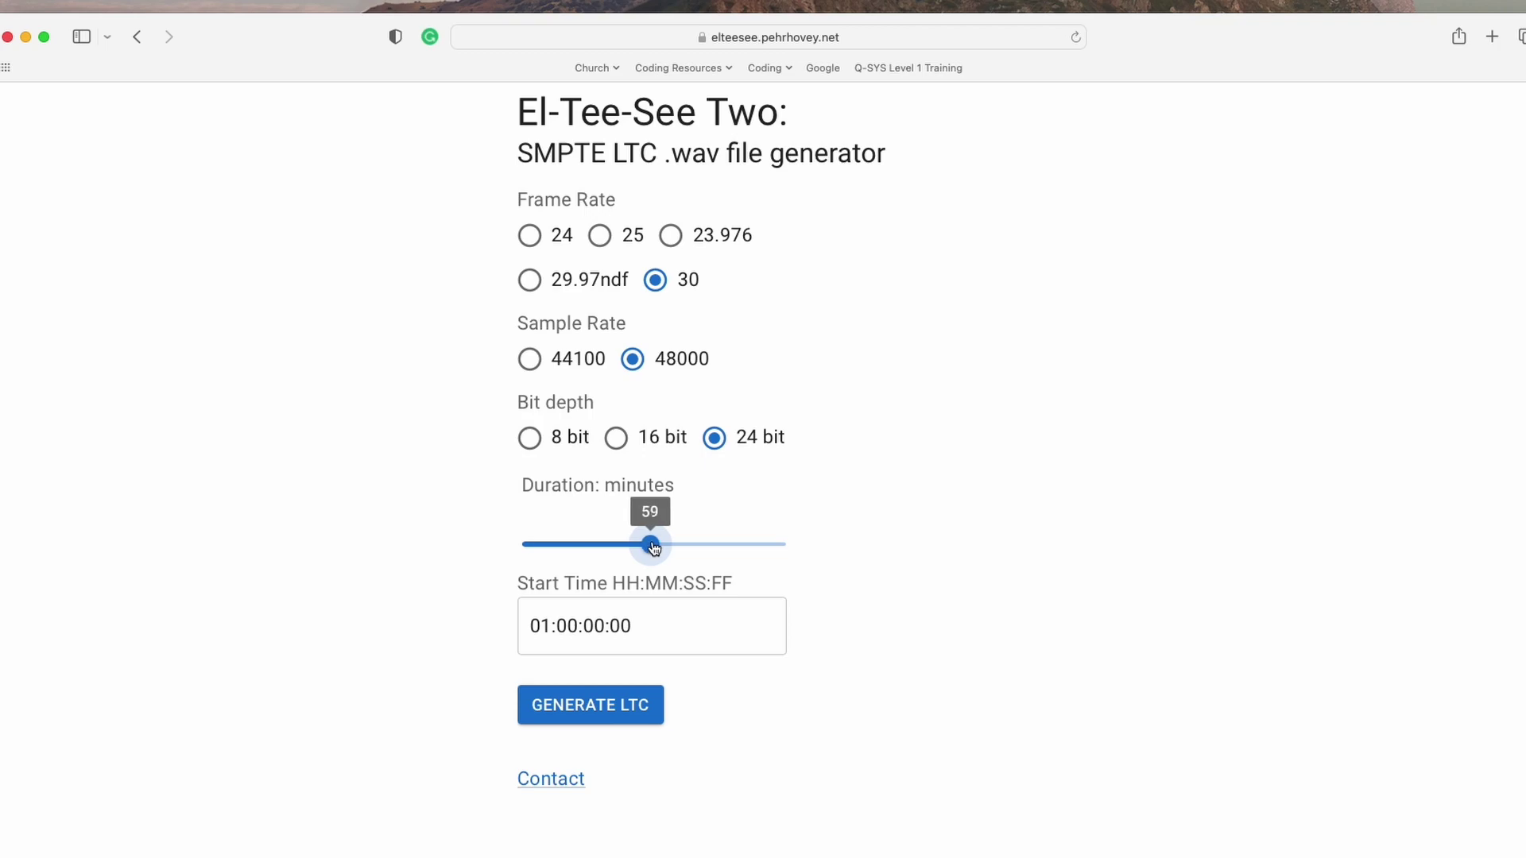
pyautogui.moveTo(652, 548); pyautogui.dragTo(654, 548)
pyautogui.moveTo(640, 626); pyautogui.dragTo(478, 628)
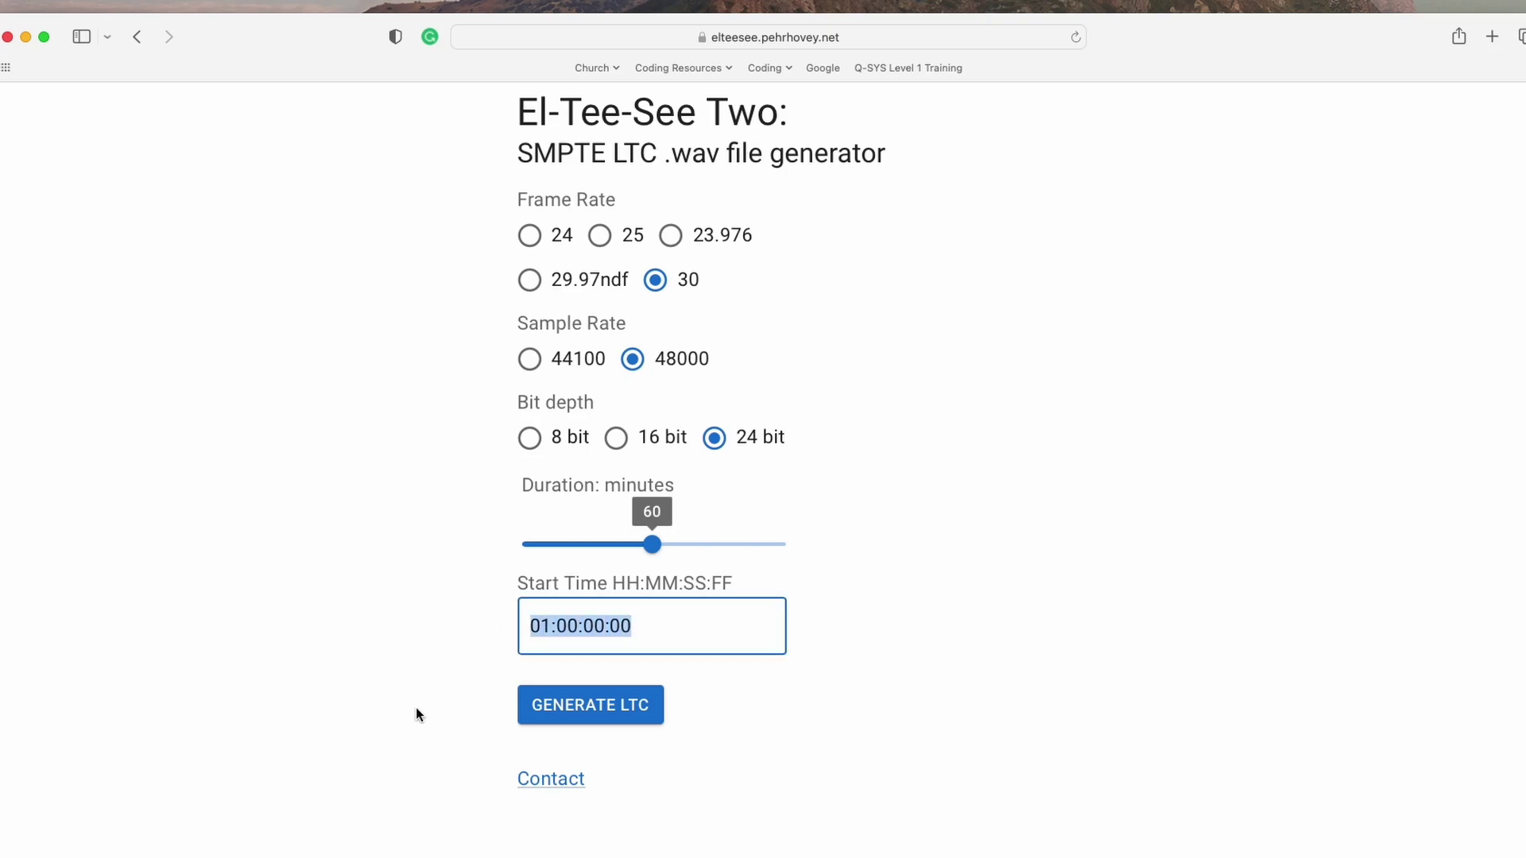
pyautogui.click(612, 712)
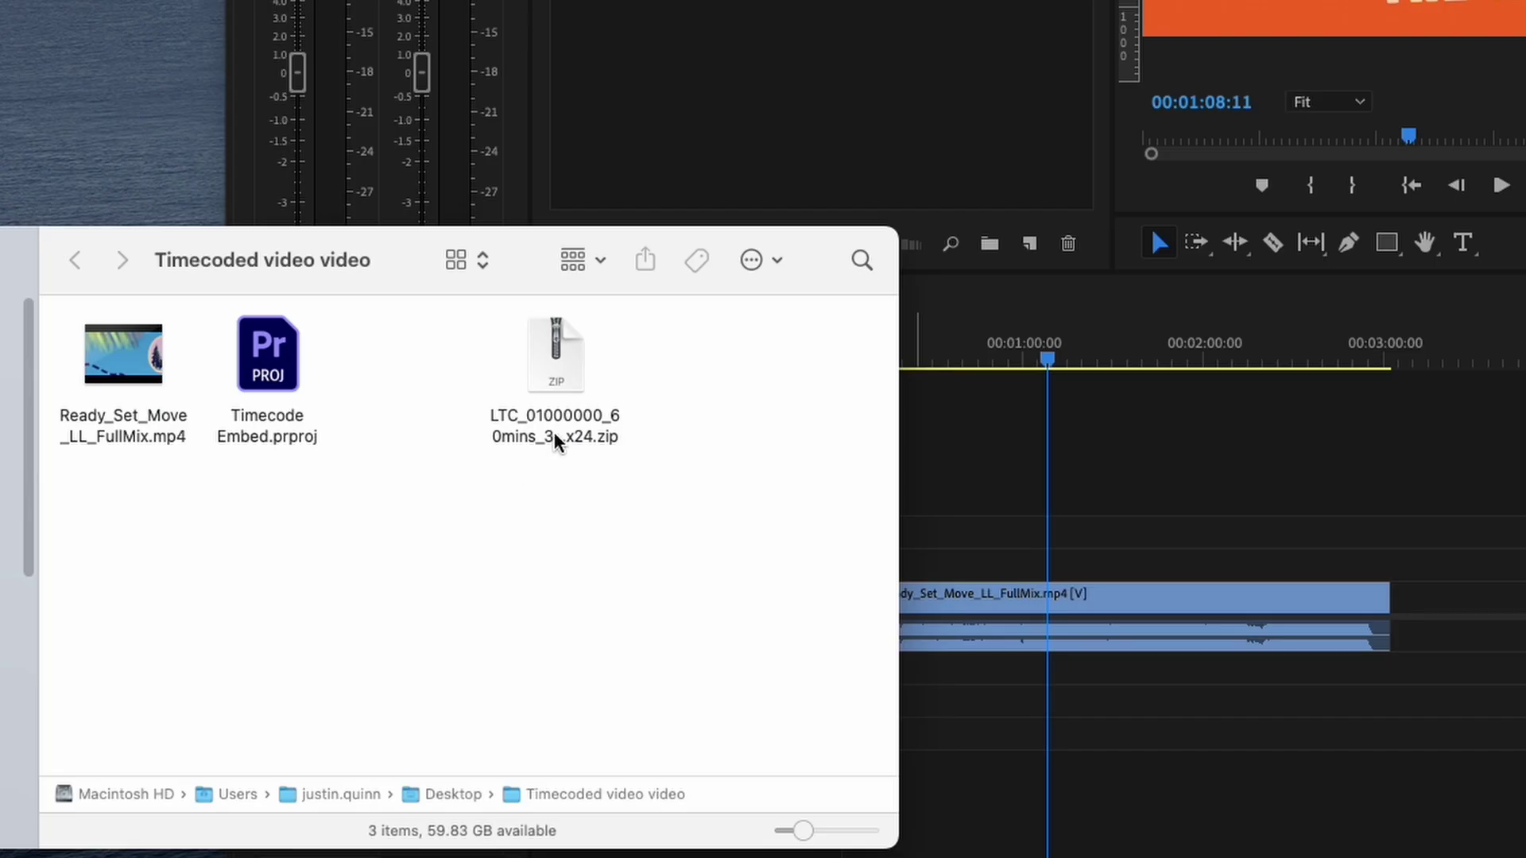
# Extract the downloaded LTC zip in Finder and add LTC_01000000_60mins_30fps_48000x24.wav to the start of Premiere Pro's audio track A2.
pyautogui.doubleClick(554, 433)
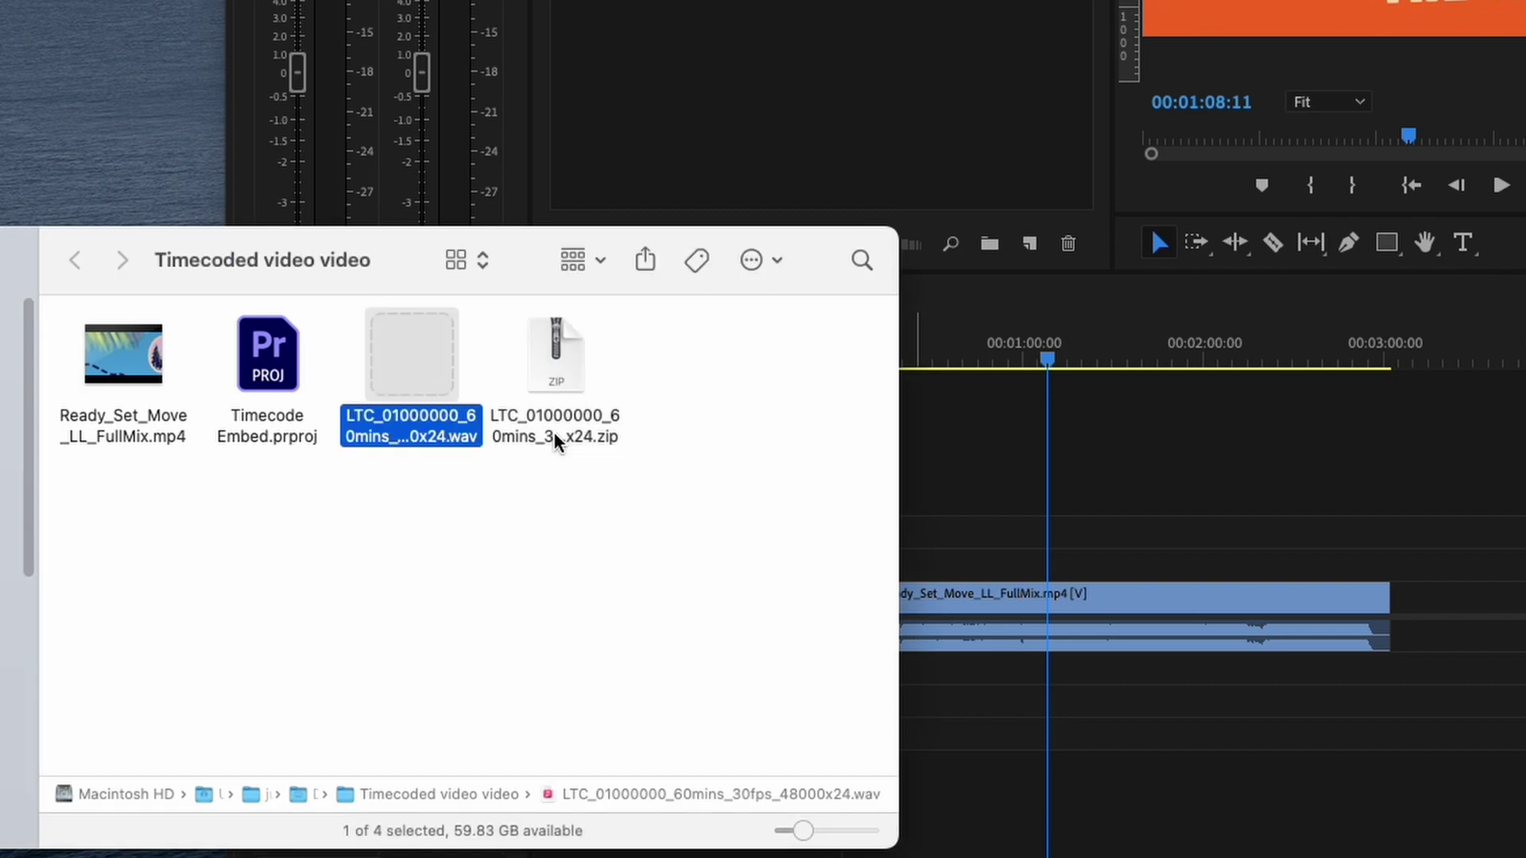
pyautogui.click(449, 451)
pyautogui.click(775, 365)
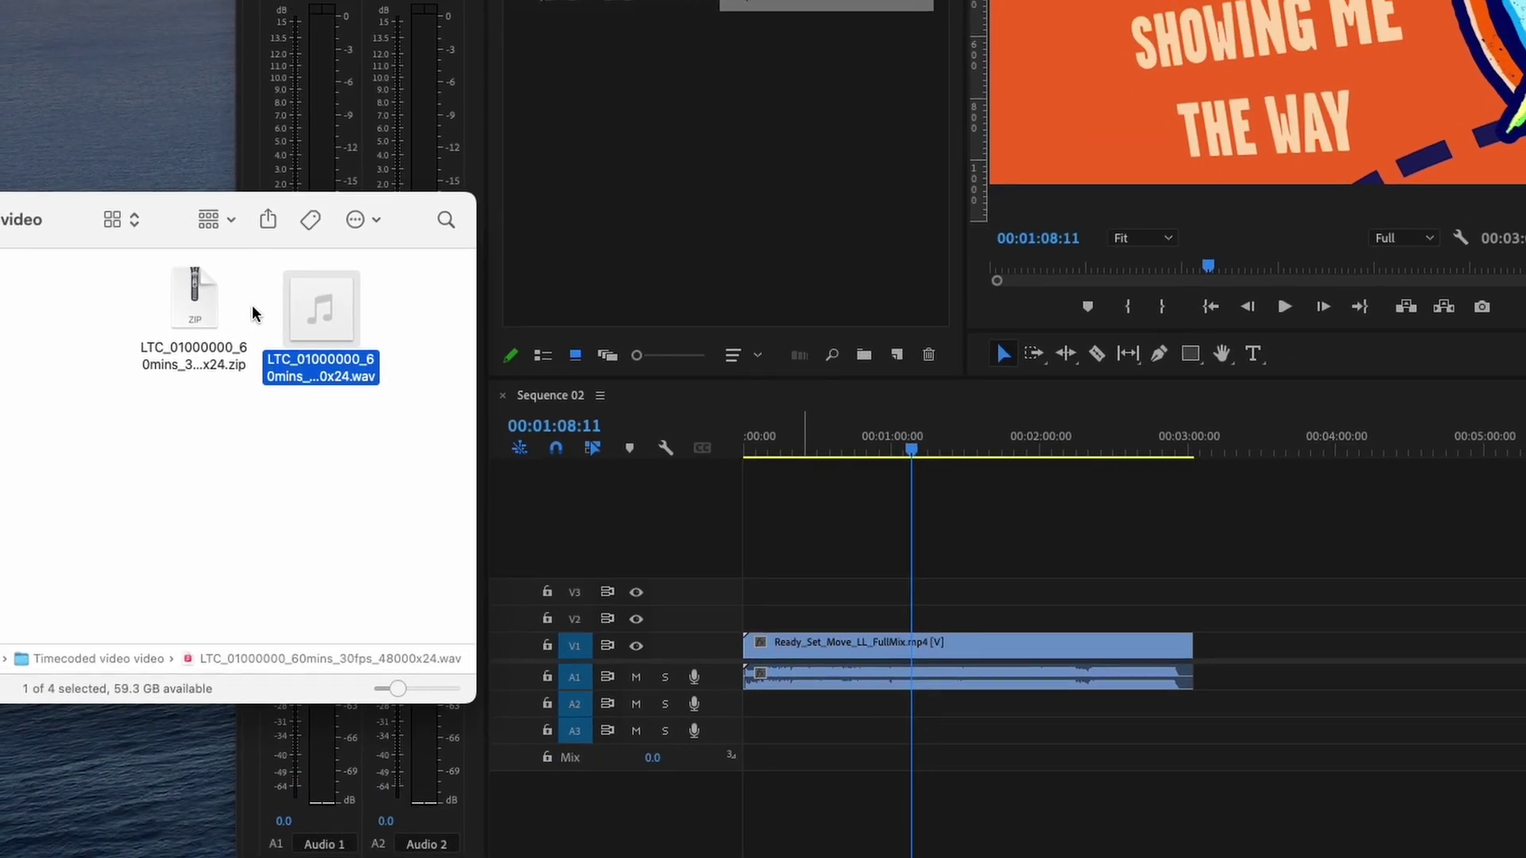
pyautogui.moveTo(472, 356); pyautogui.dragTo(646, 747)
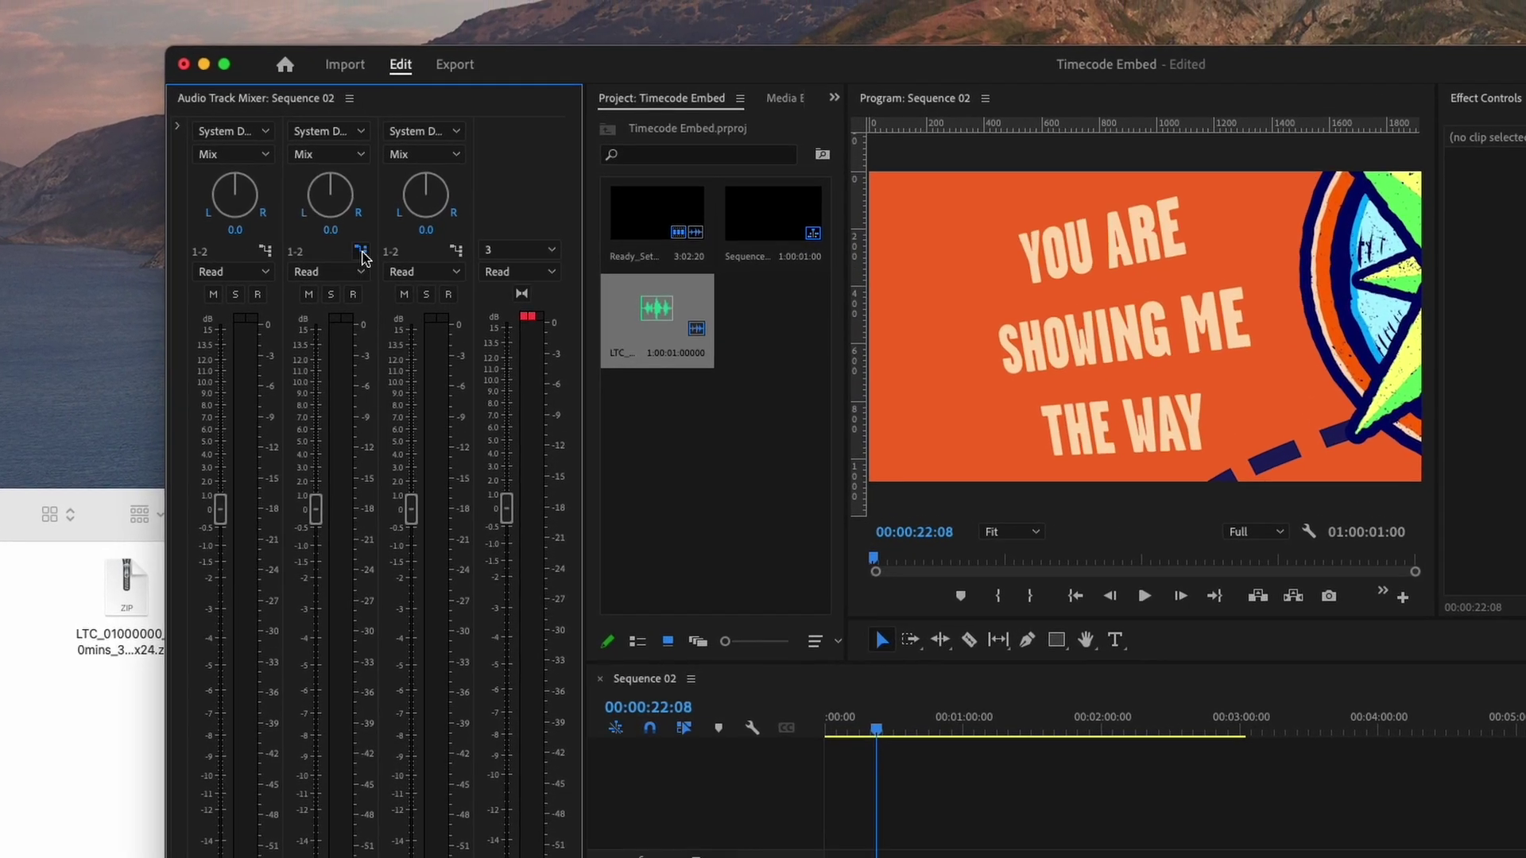
# Route the Audio 2 track's output to mix channels 3-4 instead of 1-2.
pyautogui.click(406, 158)
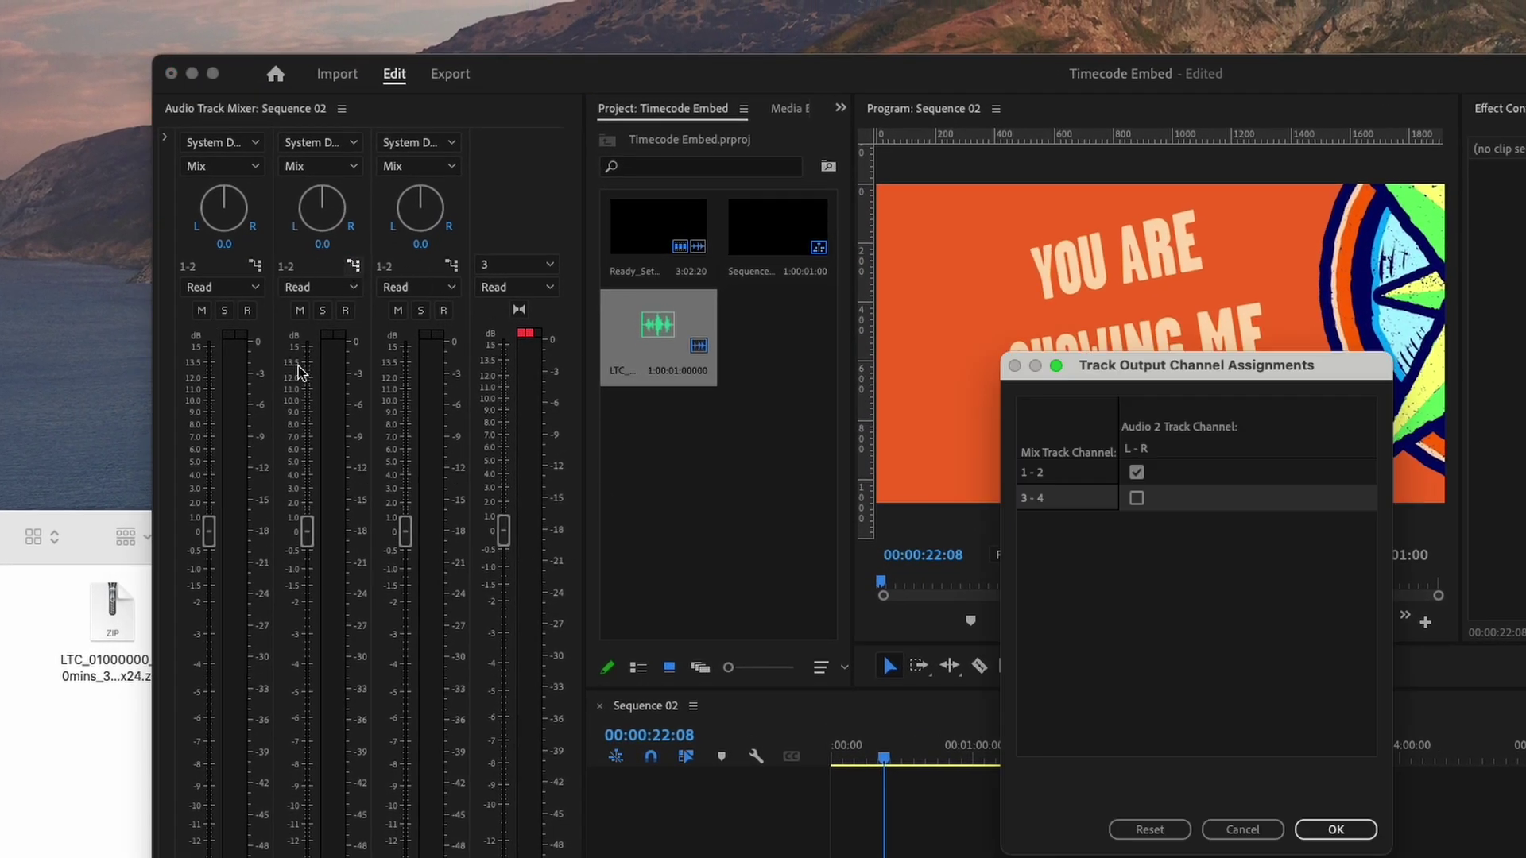
pyautogui.click(1136, 474)
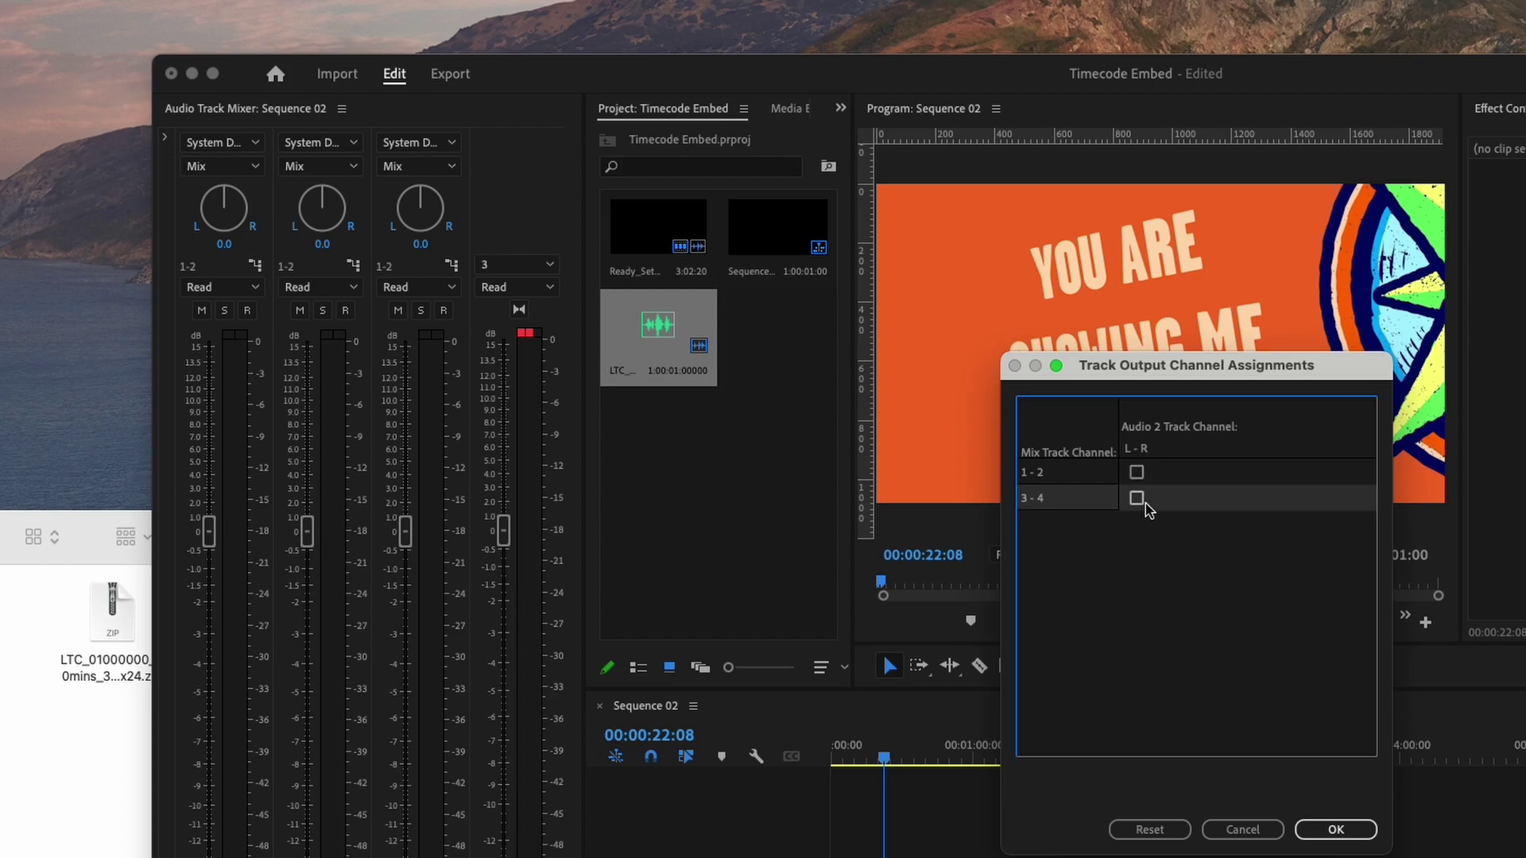
pyautogui.click(1137, 499)
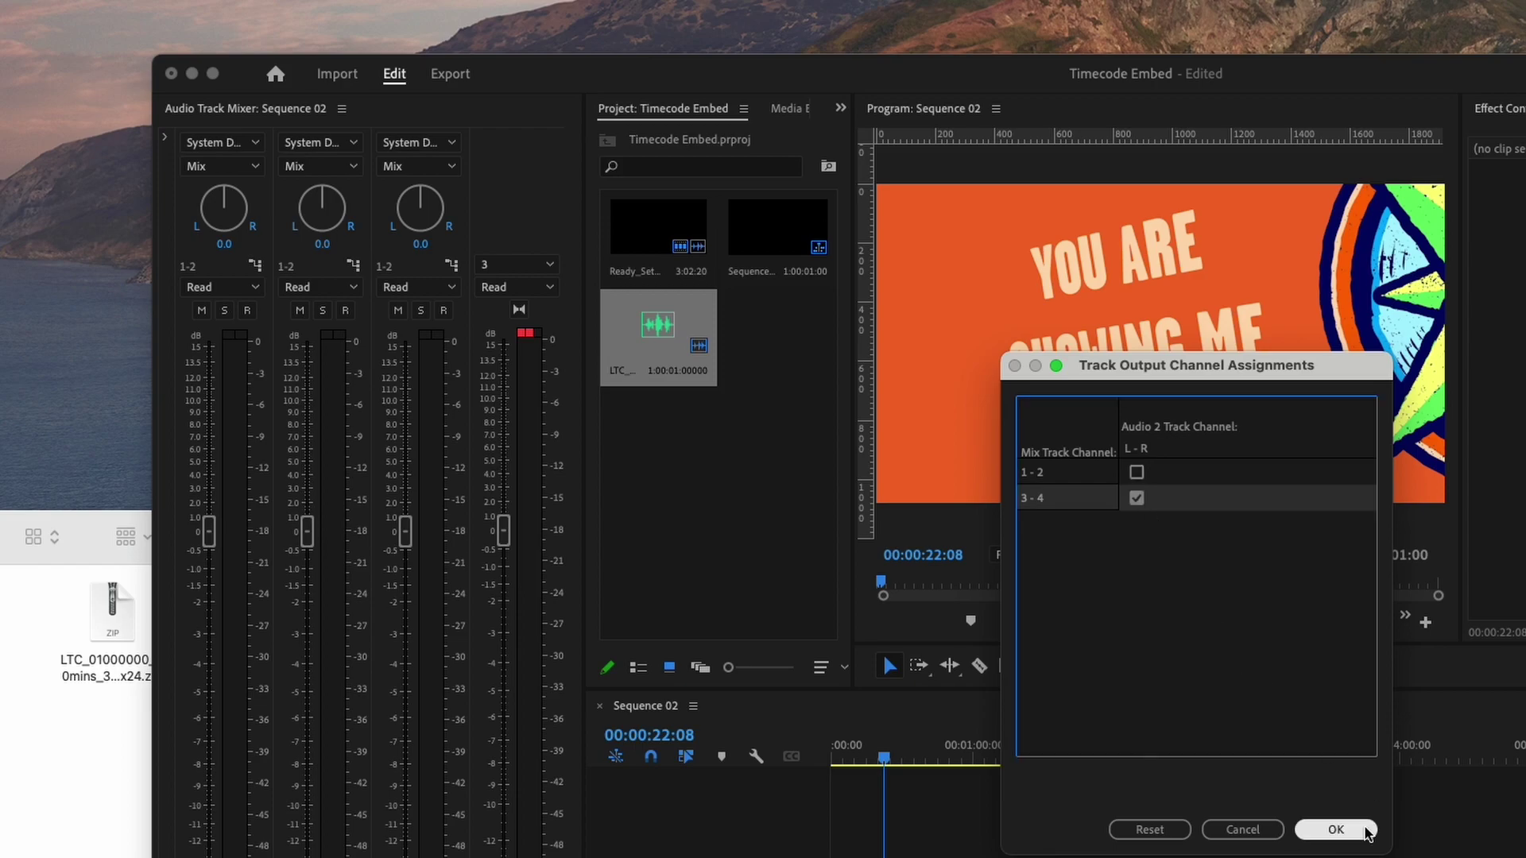
pyautogui.click(1336, 829)
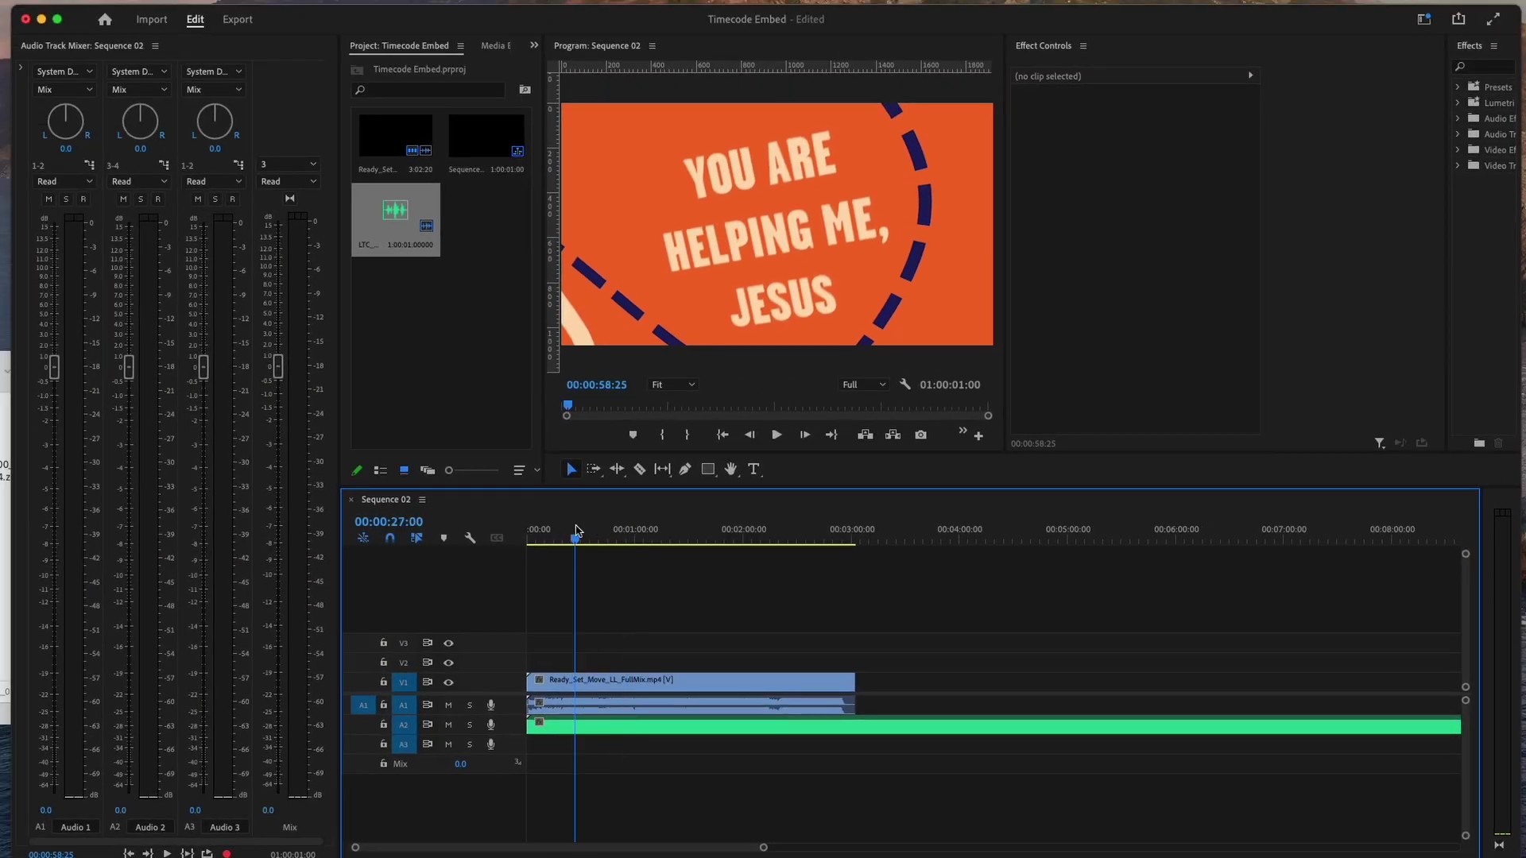
# Mark the sequence's out point at the end of the video clip.
pyautogui.moveTo(577, 531); pyautogui.dragTo(852, 539)
pyautogui.rightClick(857, 542)
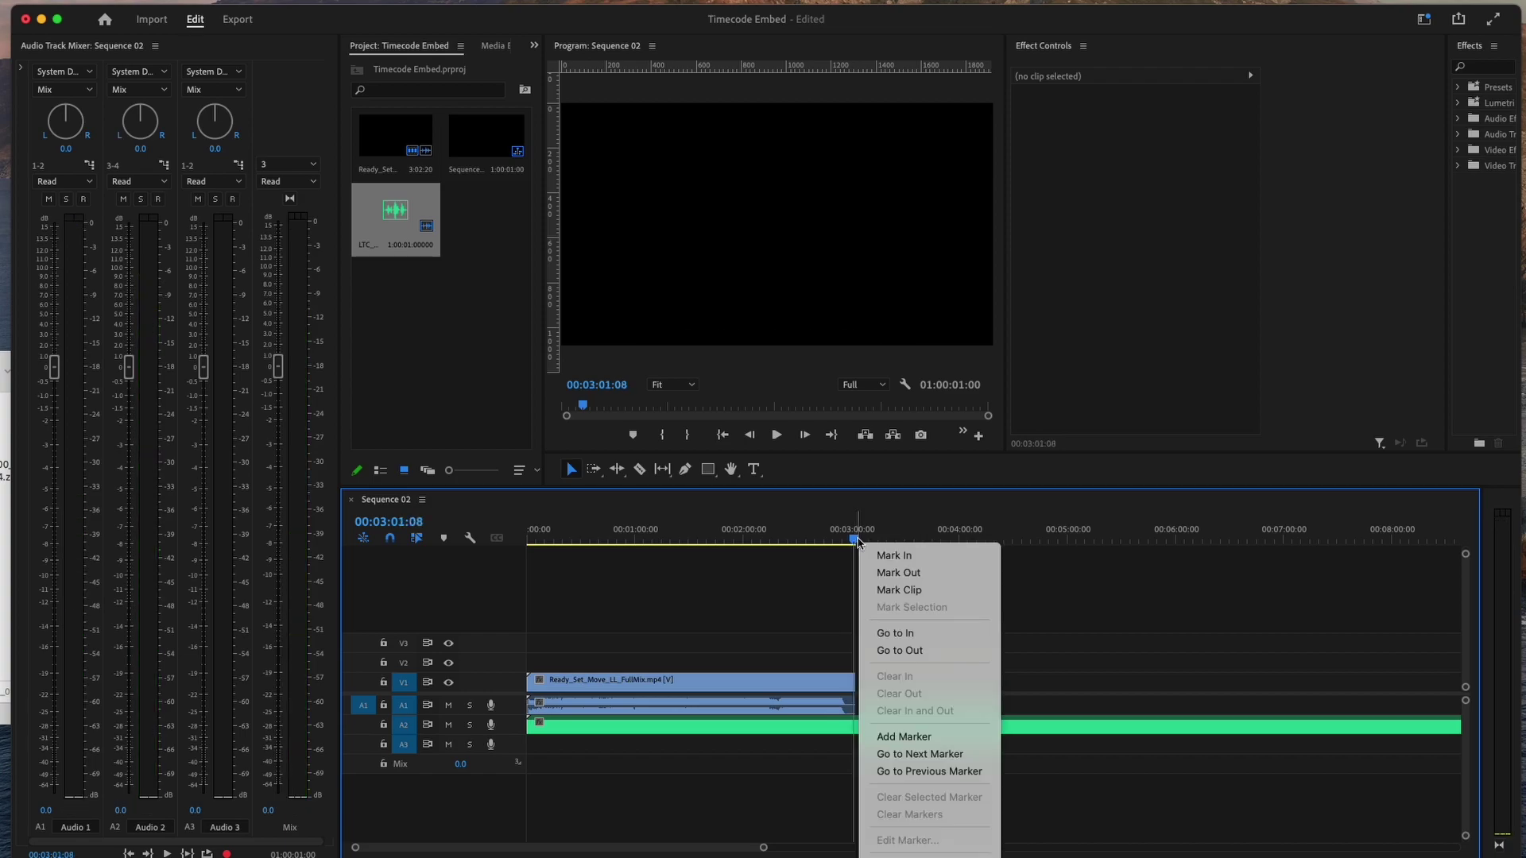
pyautogui.click(898, 573)
# Open the sequence's media export, check the audio channel options for H.264, and set the format to QuickTime.
pyautogui.press('super+m')
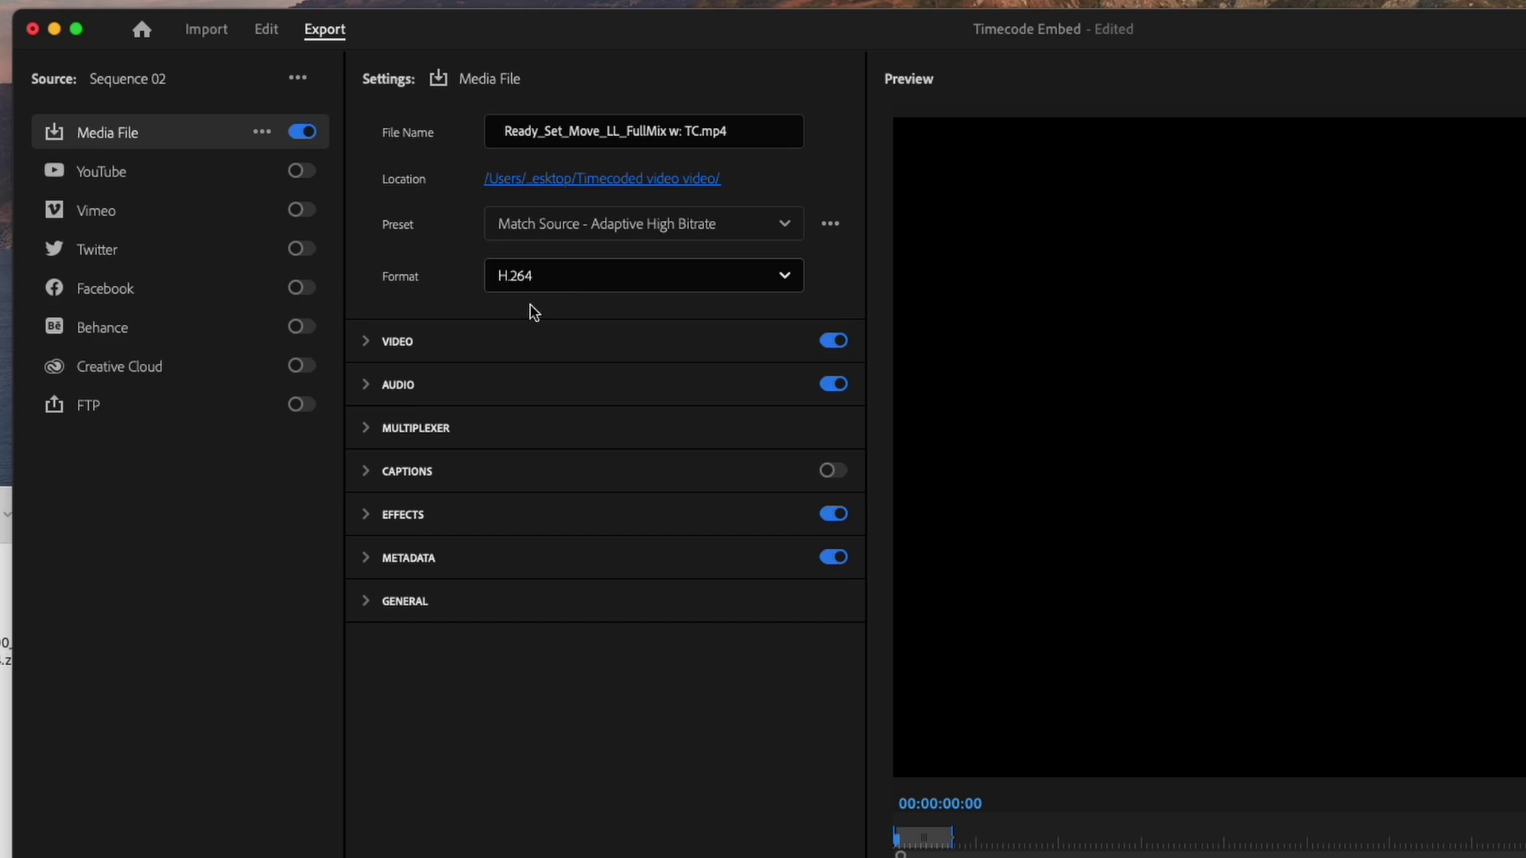
pyautogui.click(368, 389)
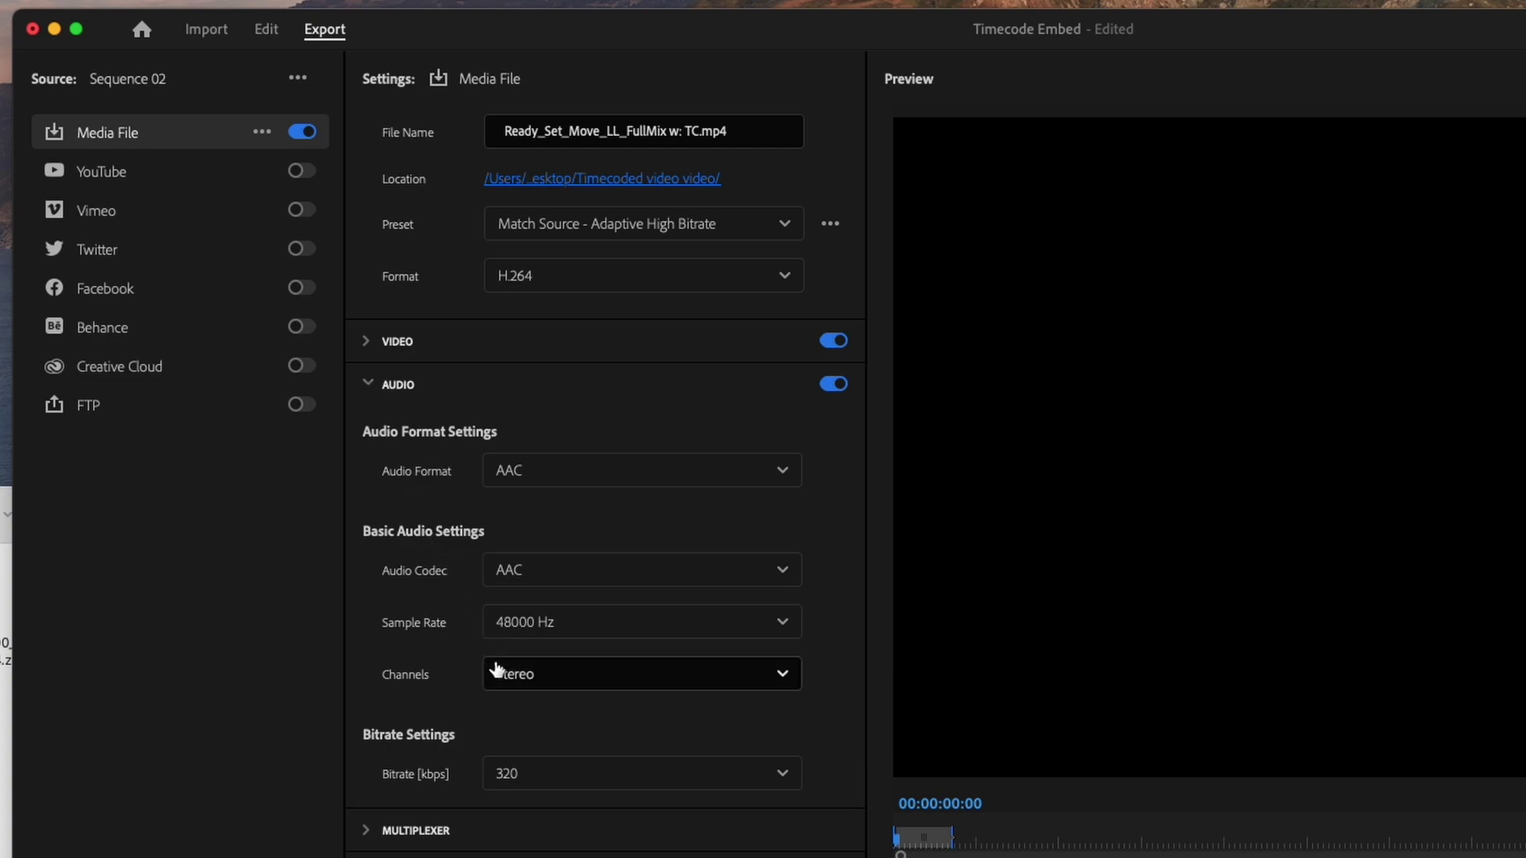
pyautogui.click(596, 682)
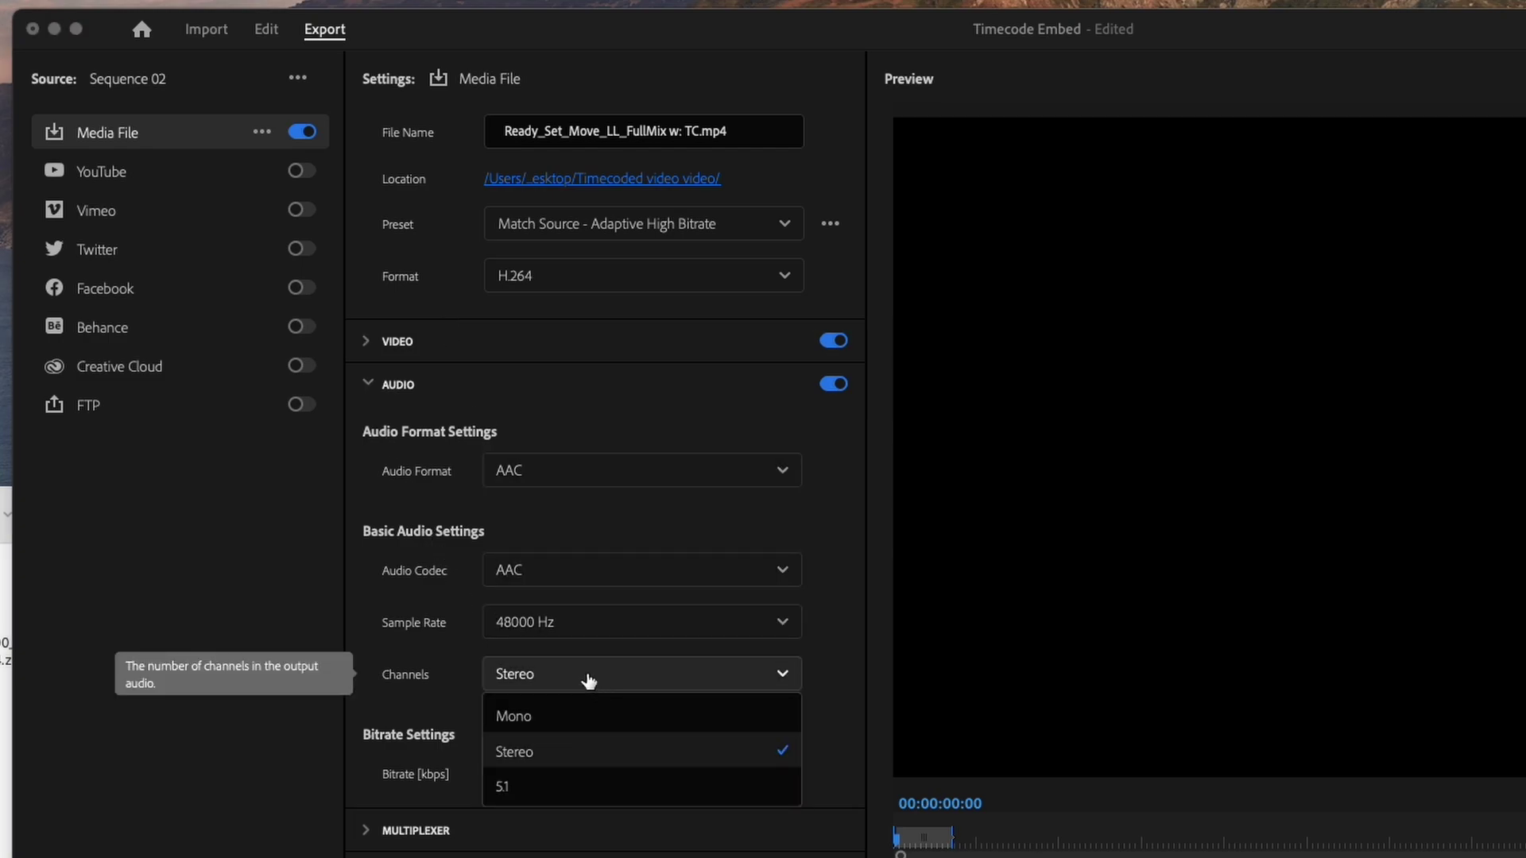
pyautogui.click(715, 684)
pyautogui.click(549, 278)
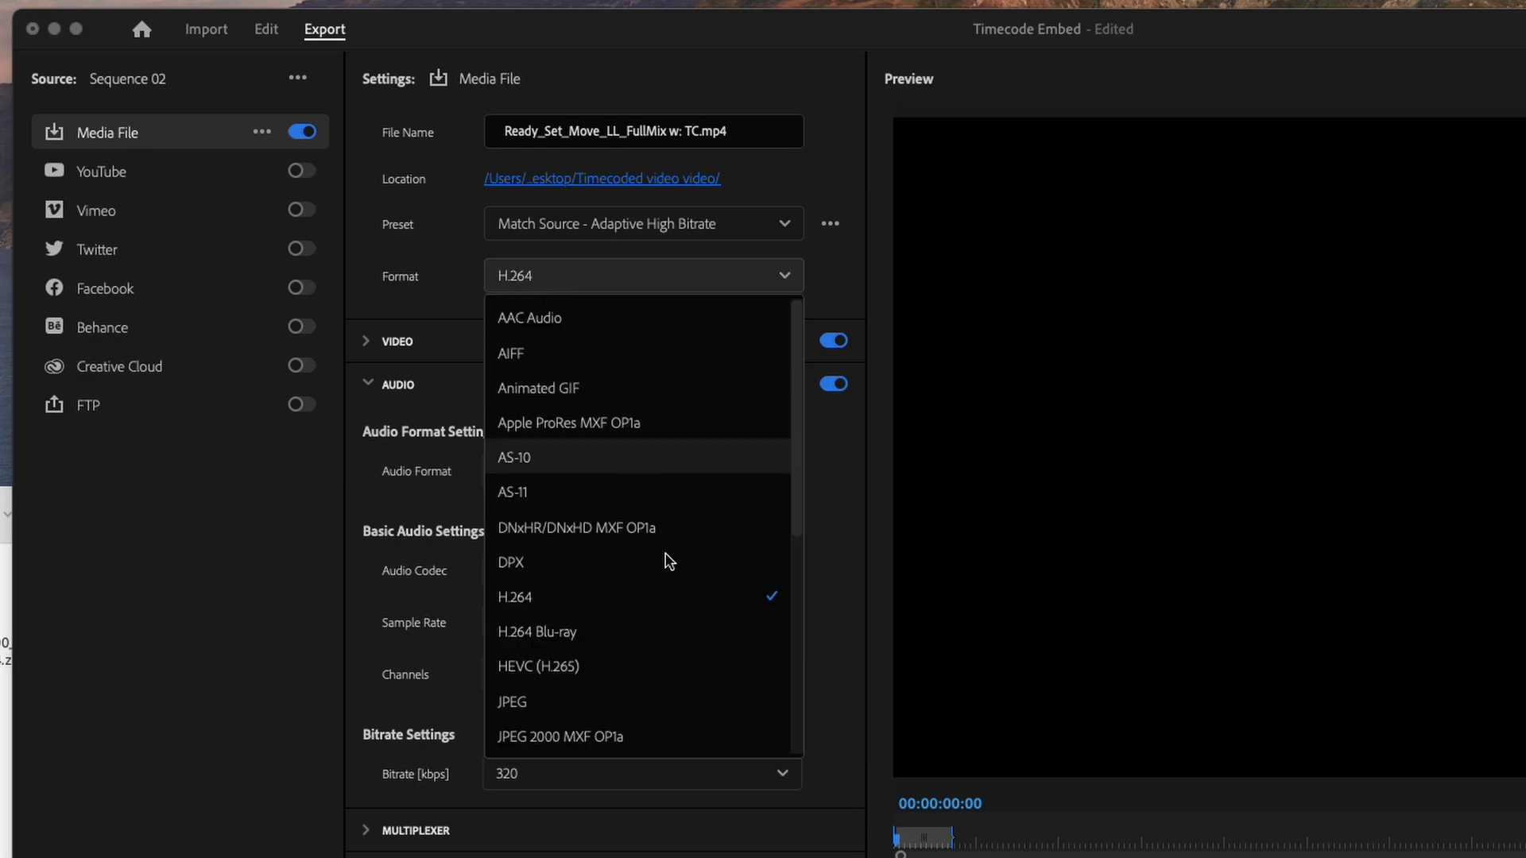
pyautogui.scroll(-5, 665, 556)
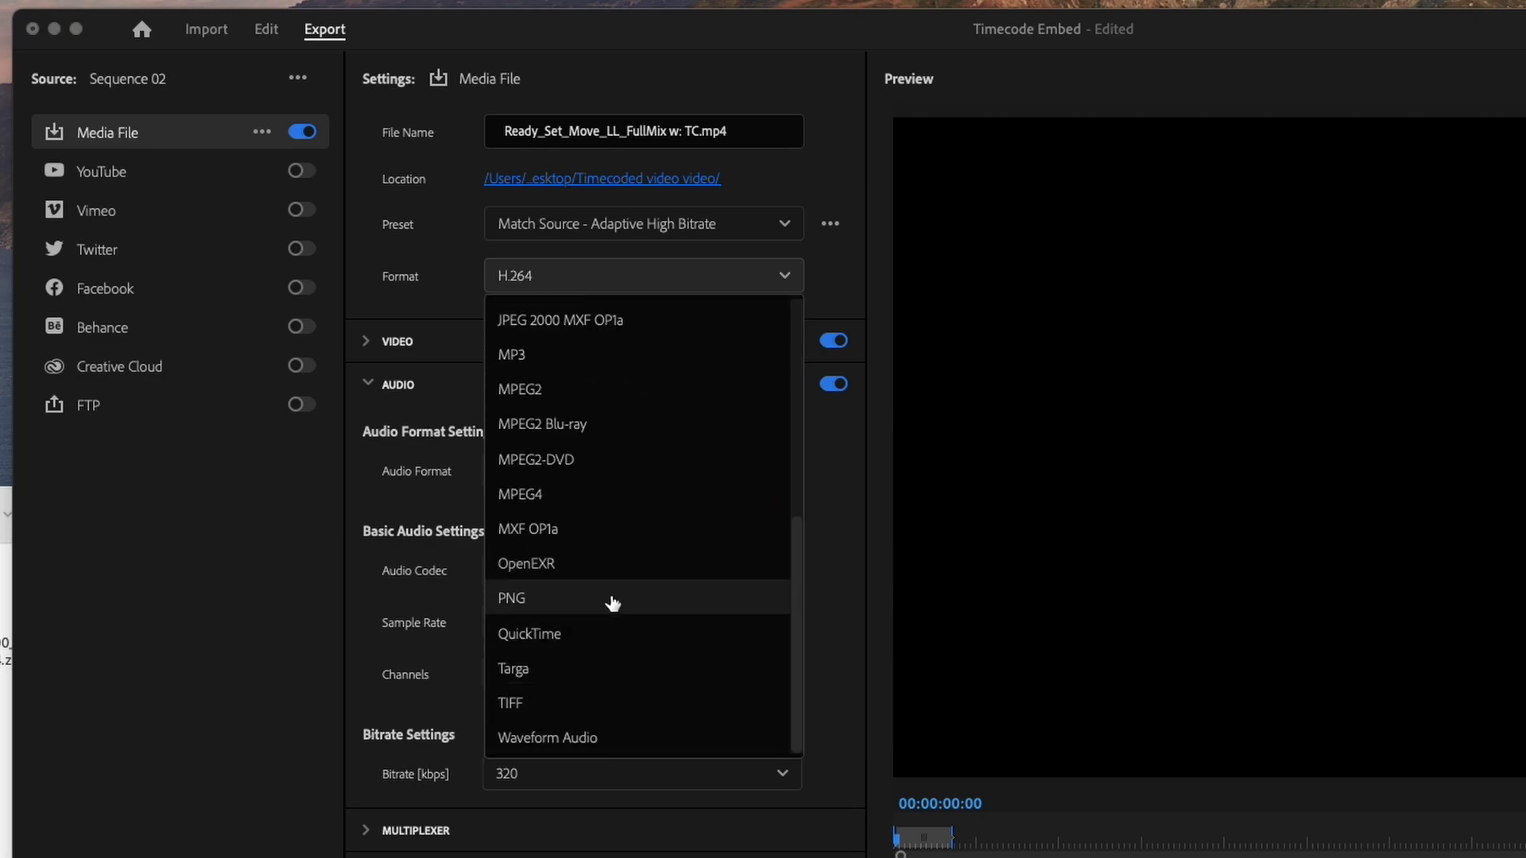
pyautogui.click(608, 634)
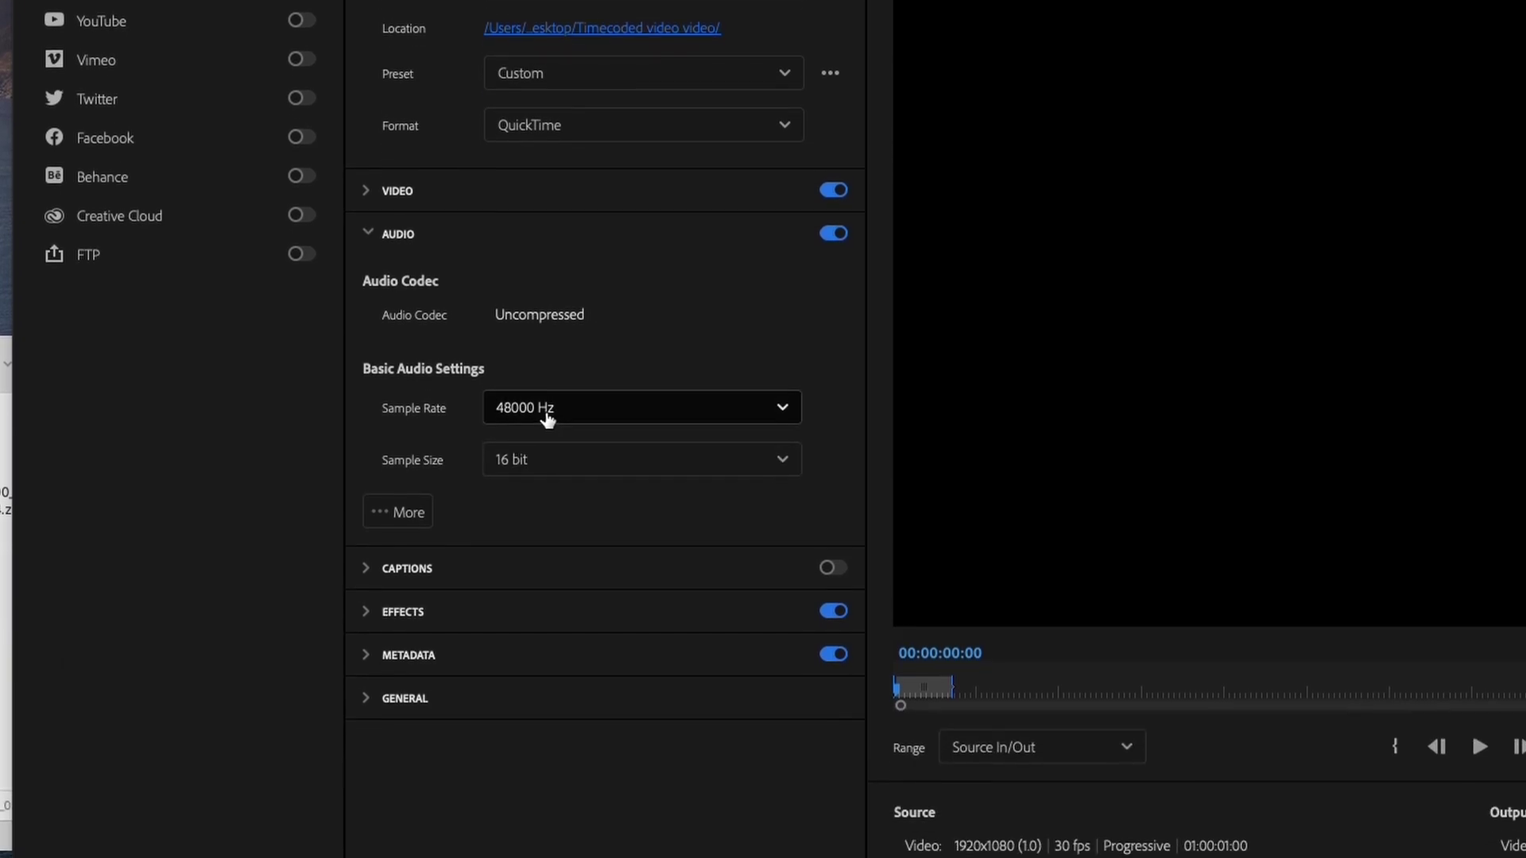
# Add a second output stream, Mono from source channel 3, to the export's audio channel configuration and review the sample size options.
pyautogui.click(407, 387)
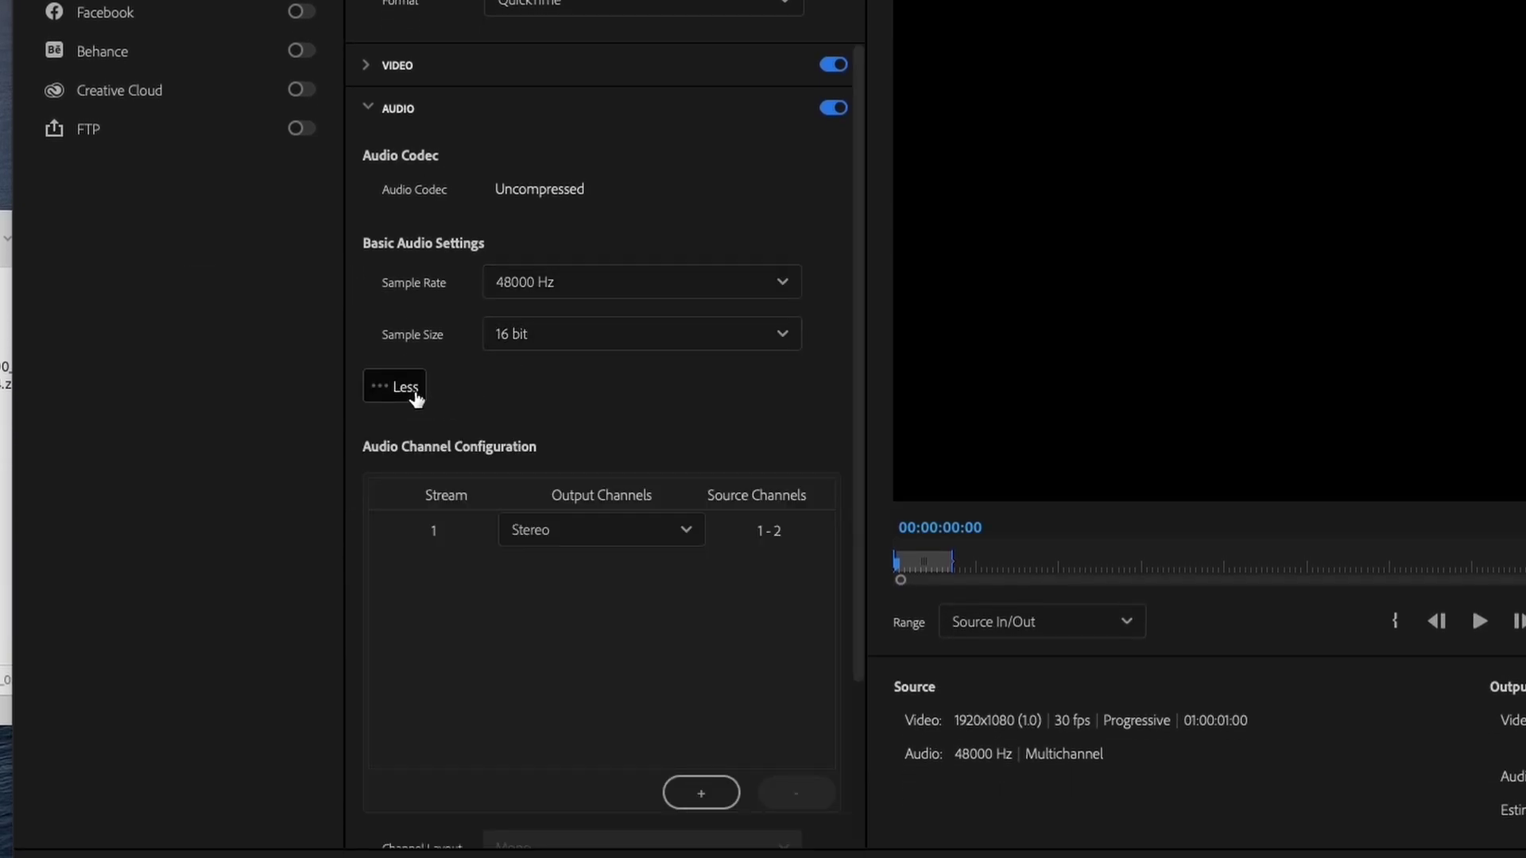
pyautogui.click(707, 798)
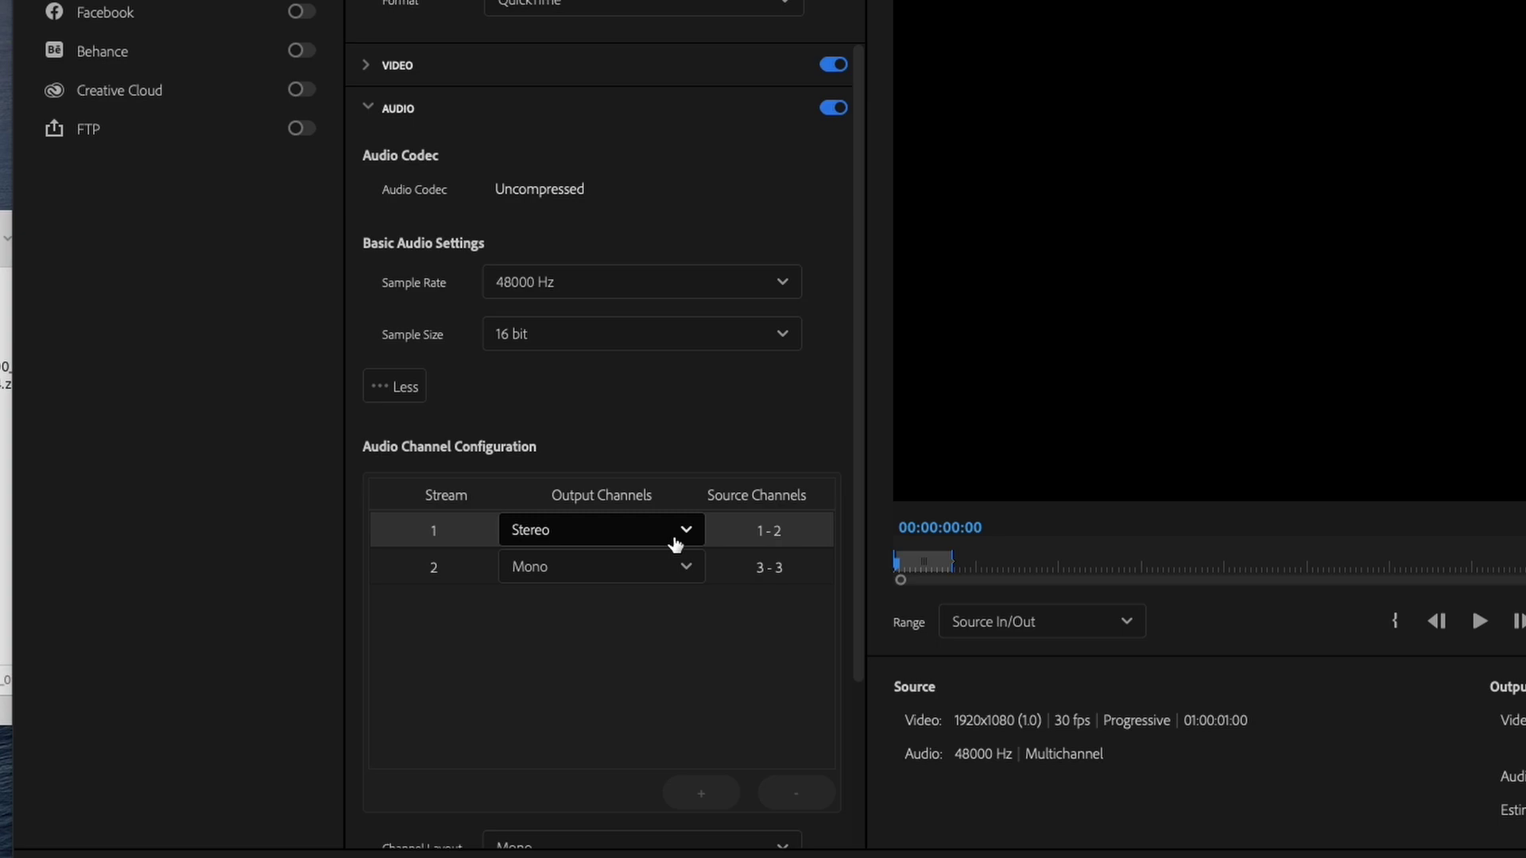
pyautogui.click(671, 348)
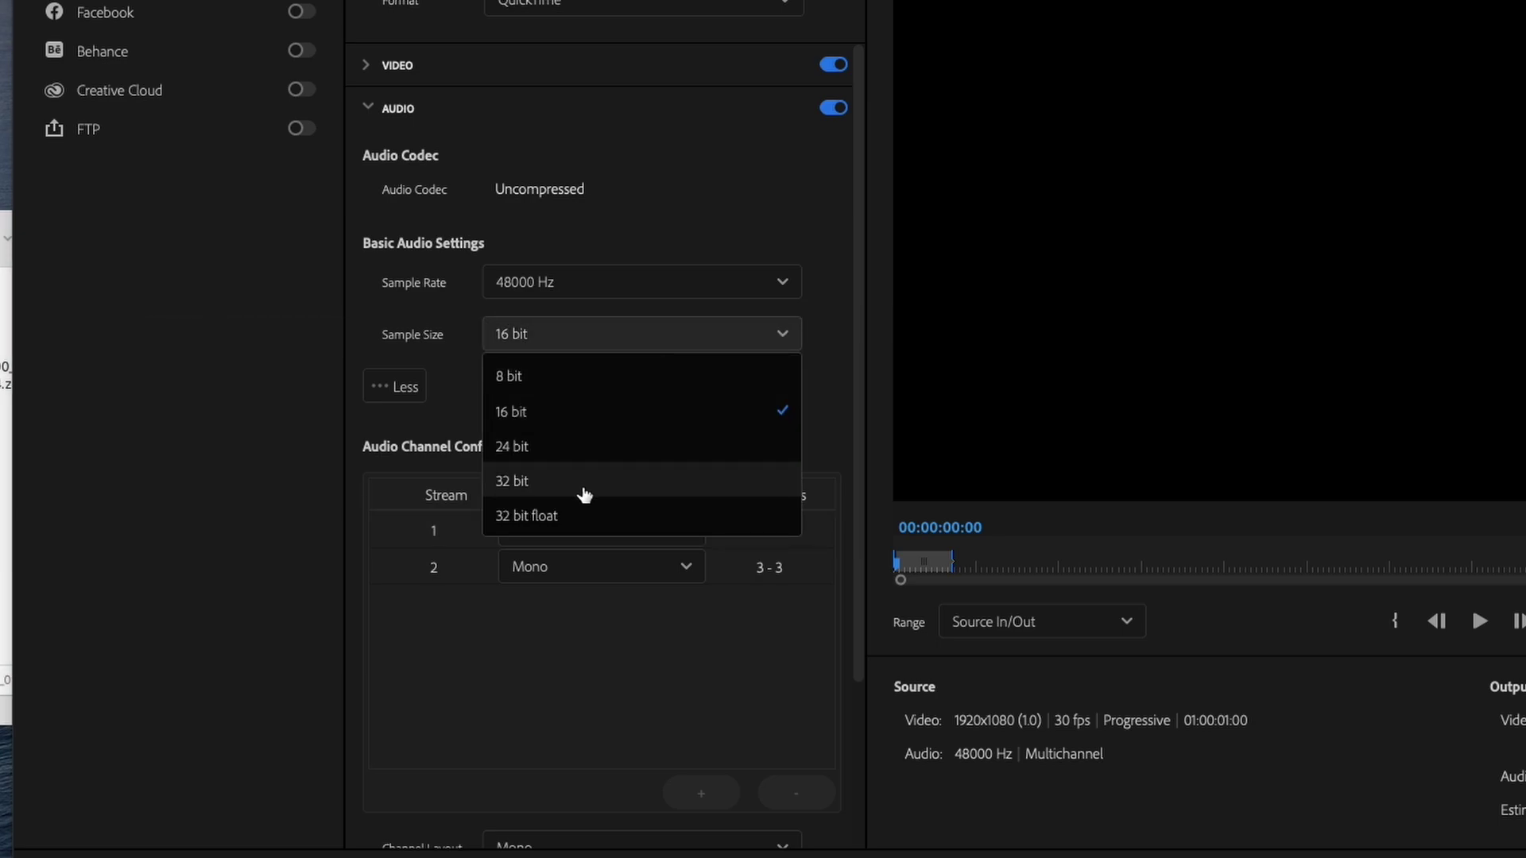
pyautogui.press('Escape')
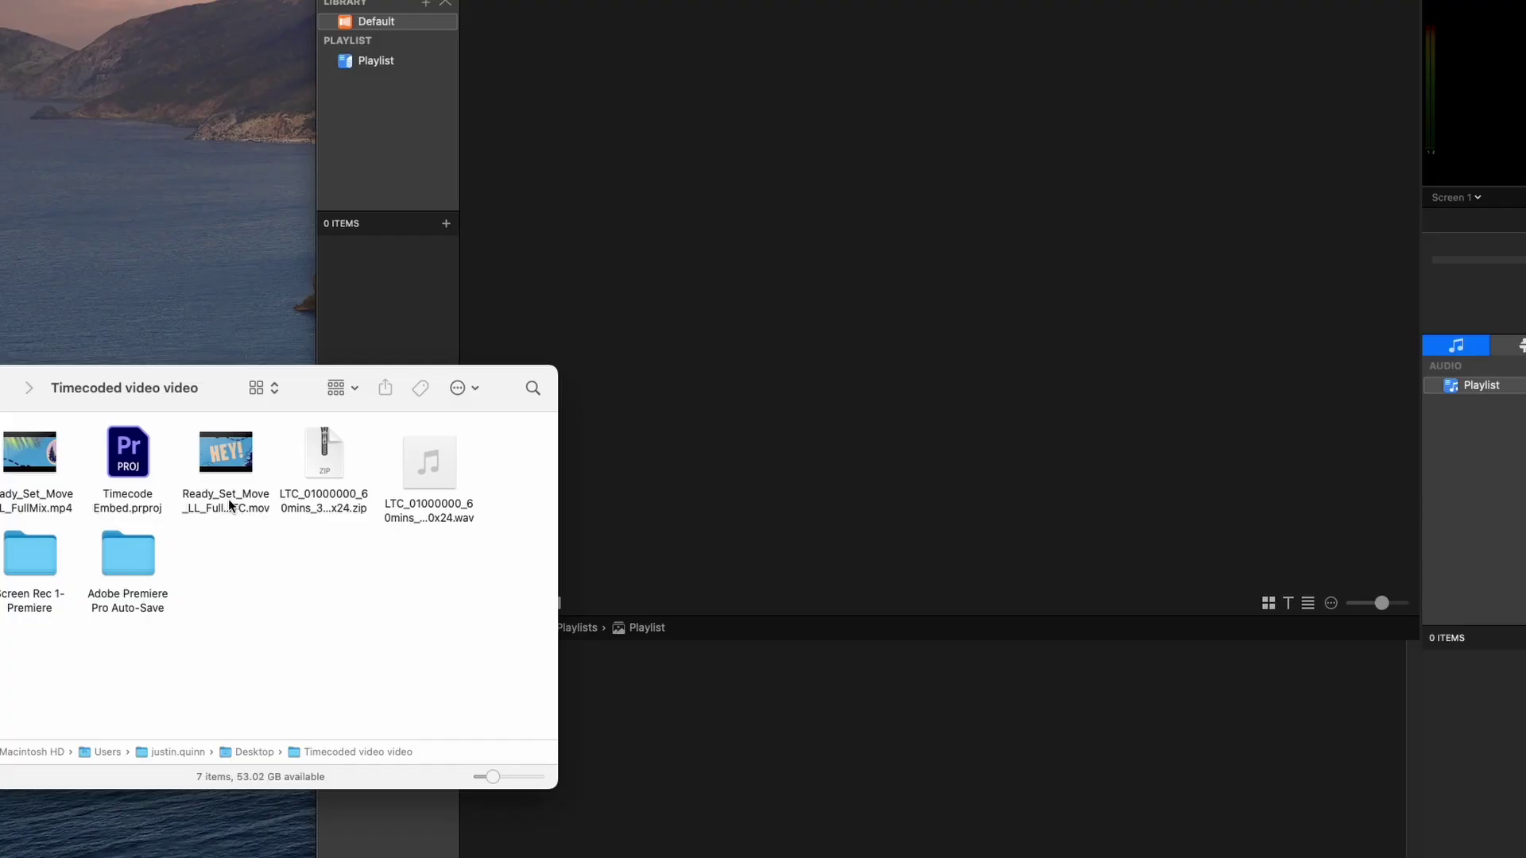
# Add the exported Ready_Set_Move_LL_FullMix w_ TC.mov from the Timecoded video video folder to ProPresenter's media playlist.
pyautogui.moveTo(229, 498); pyautogui.dragTo(693, 768)
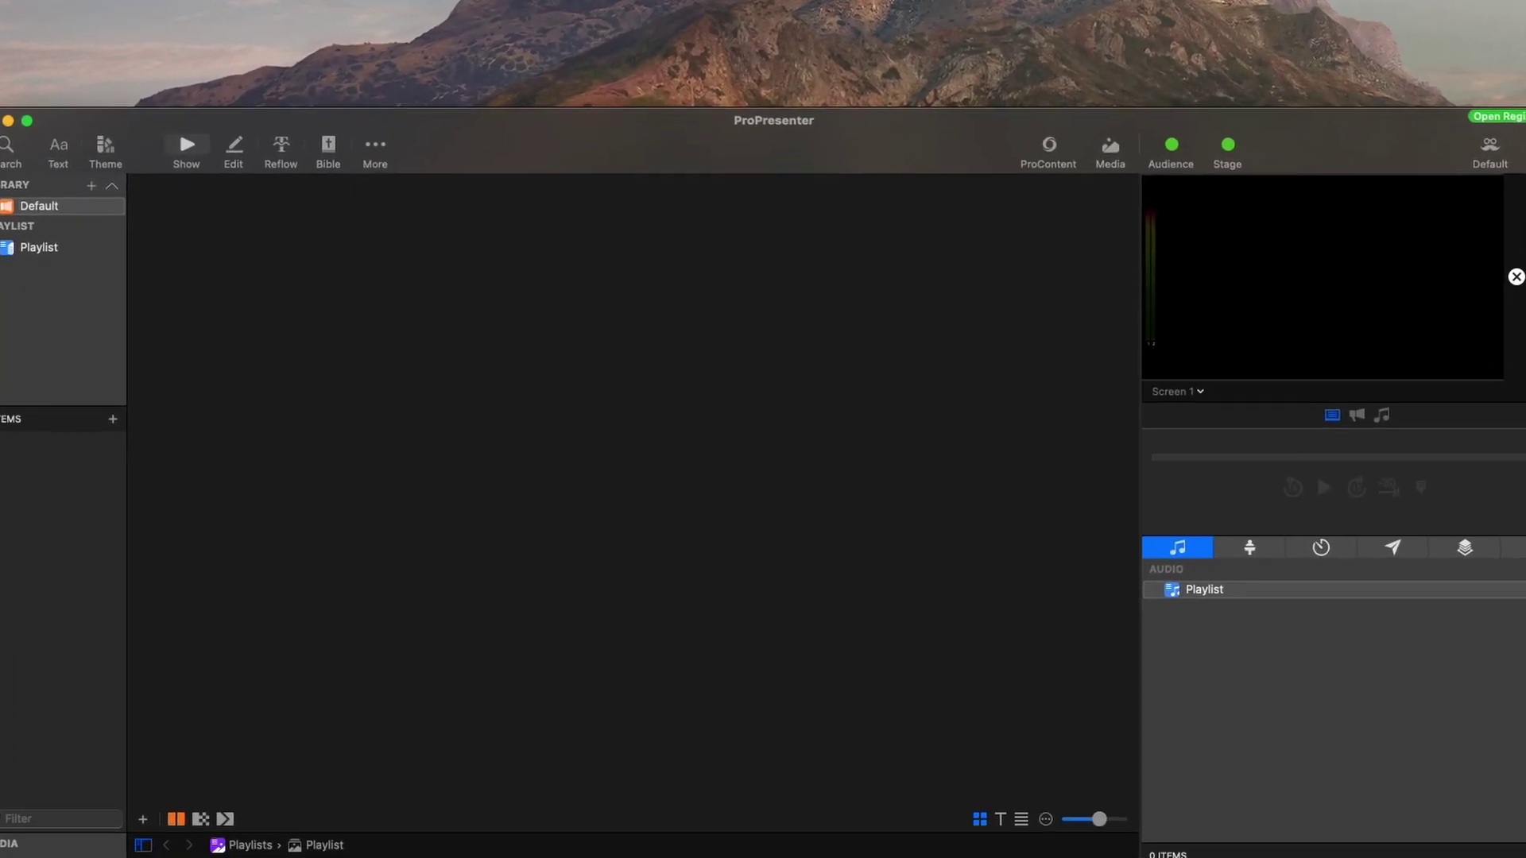
# Check the channel count and the main output device's channel routing in the audio preferences, and close them.
pyautogui.press('super+comma')
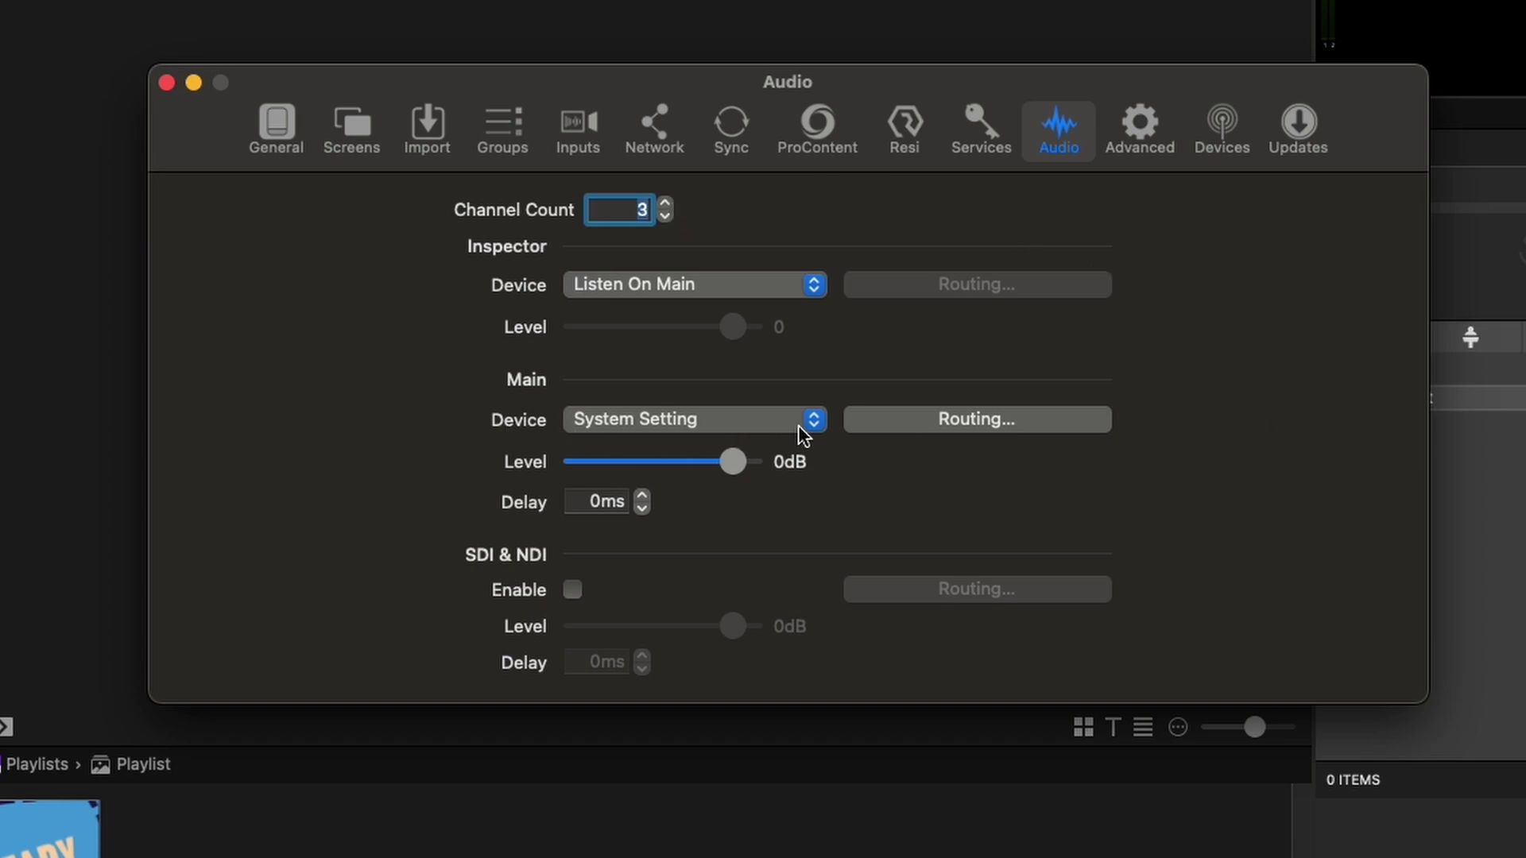
pyautogui.click(906, 423)
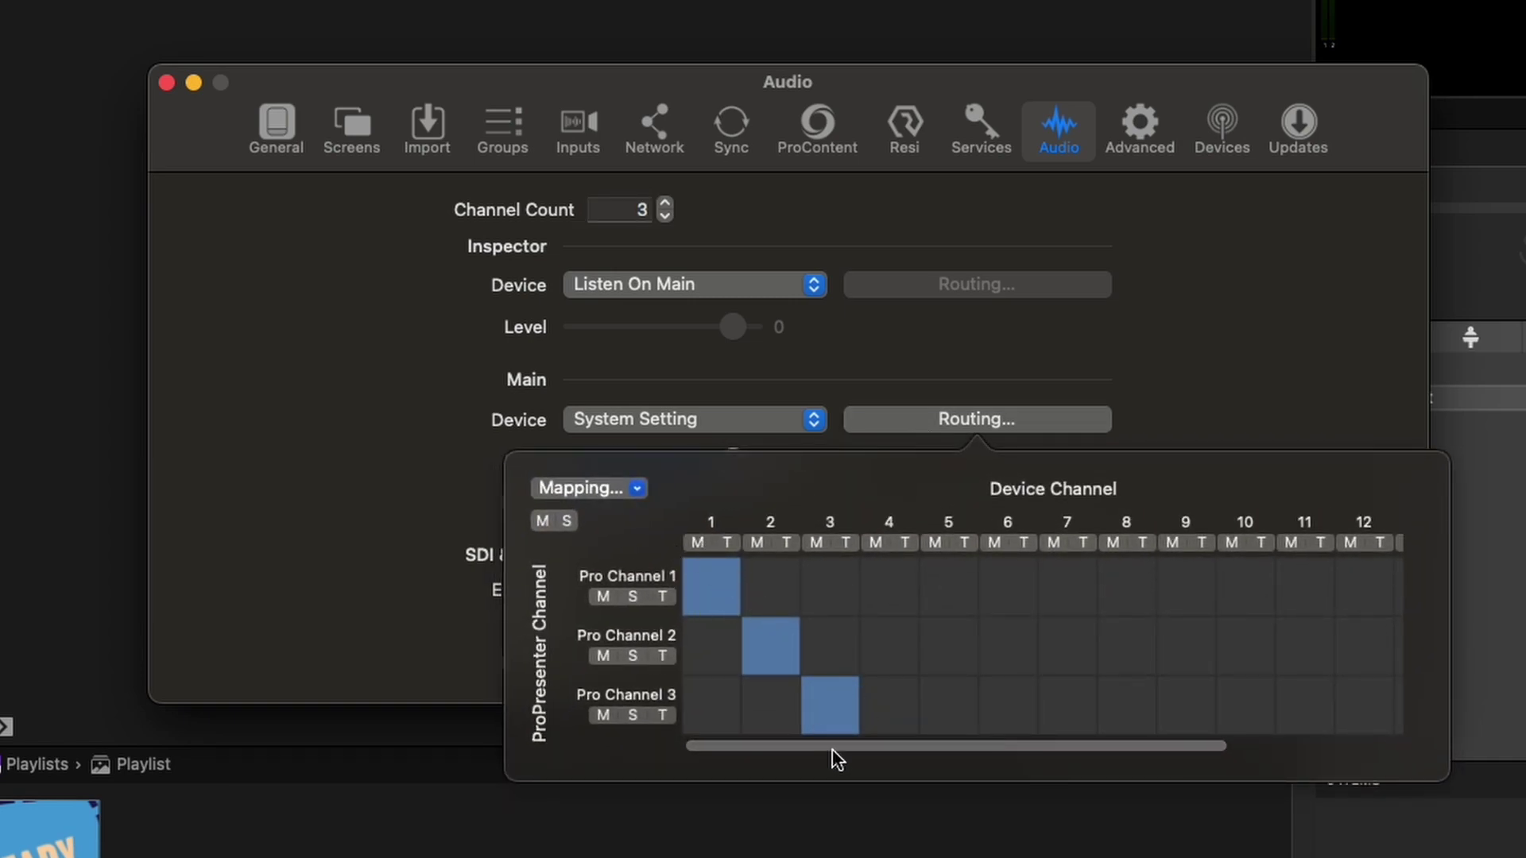
pyautogui.click(313, 459)
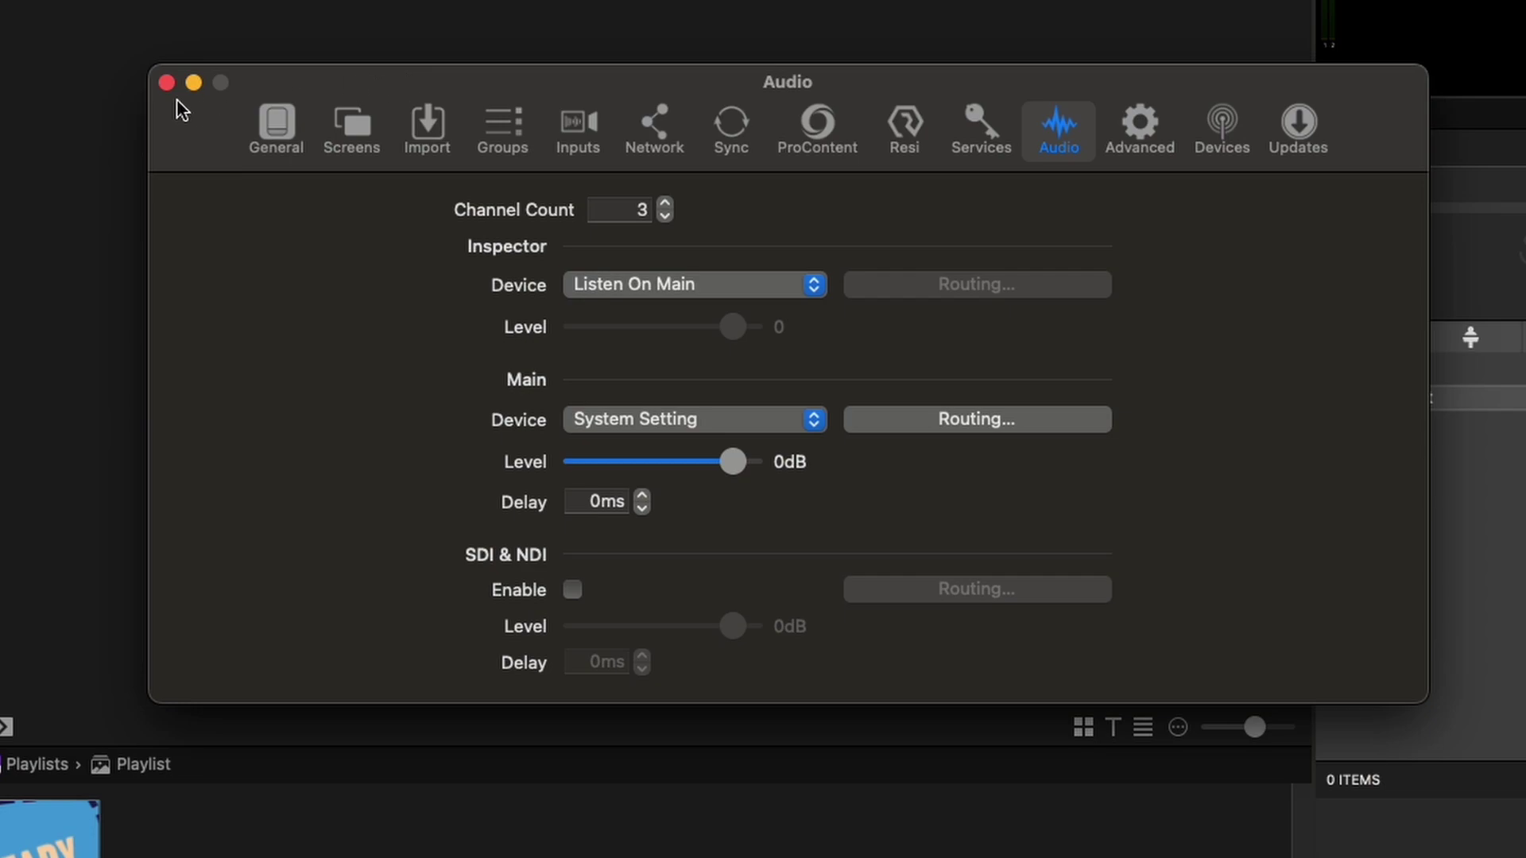
pyautogui.click(167, 82)
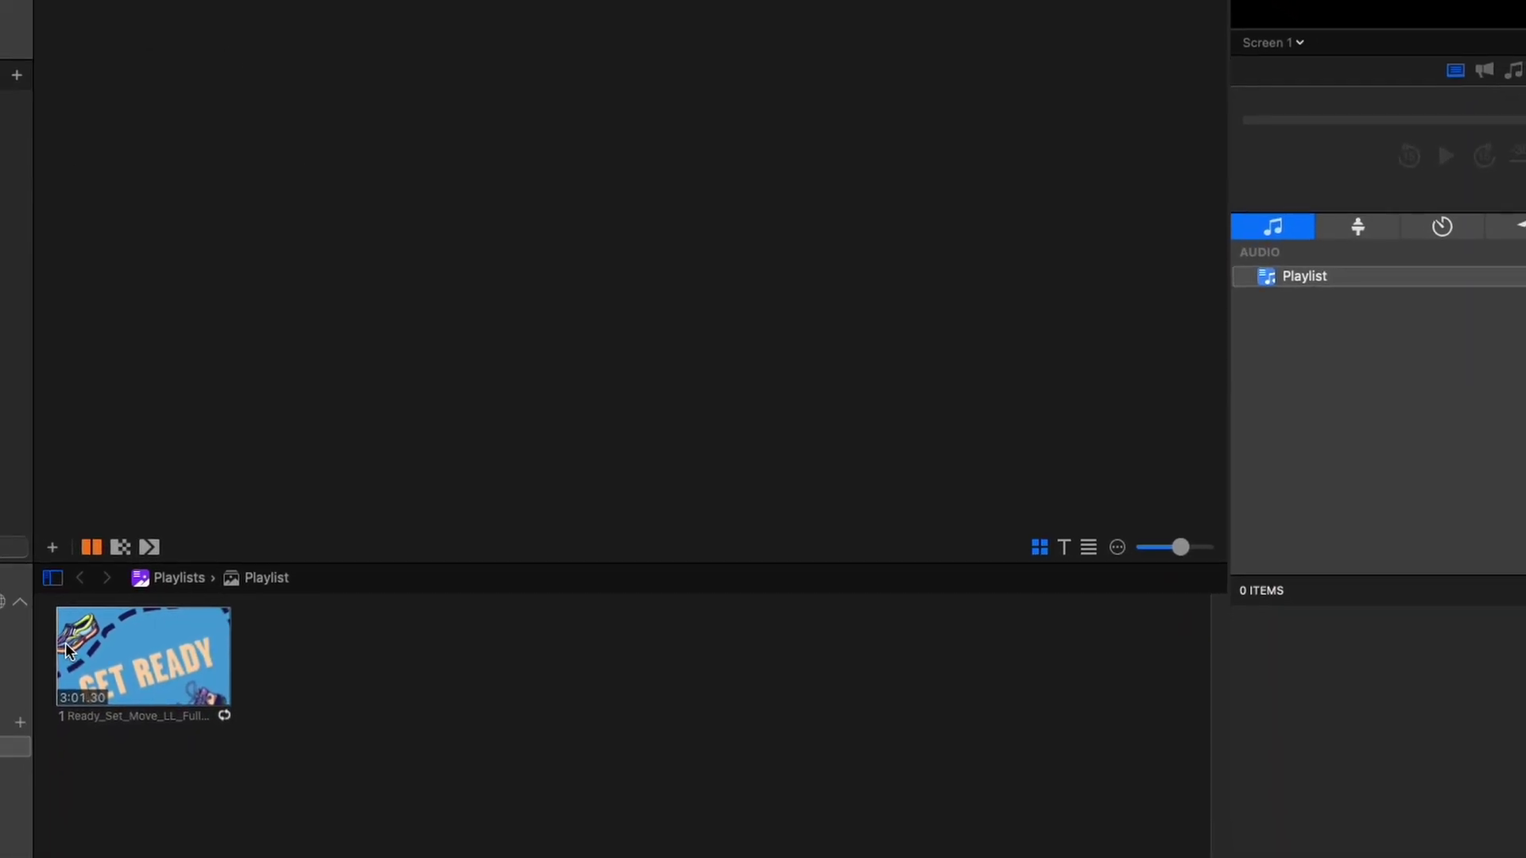
# Inspect the imported video's audio settings and review how its media channels route to the output channels.
pyautogui.rightClick(72, 746)
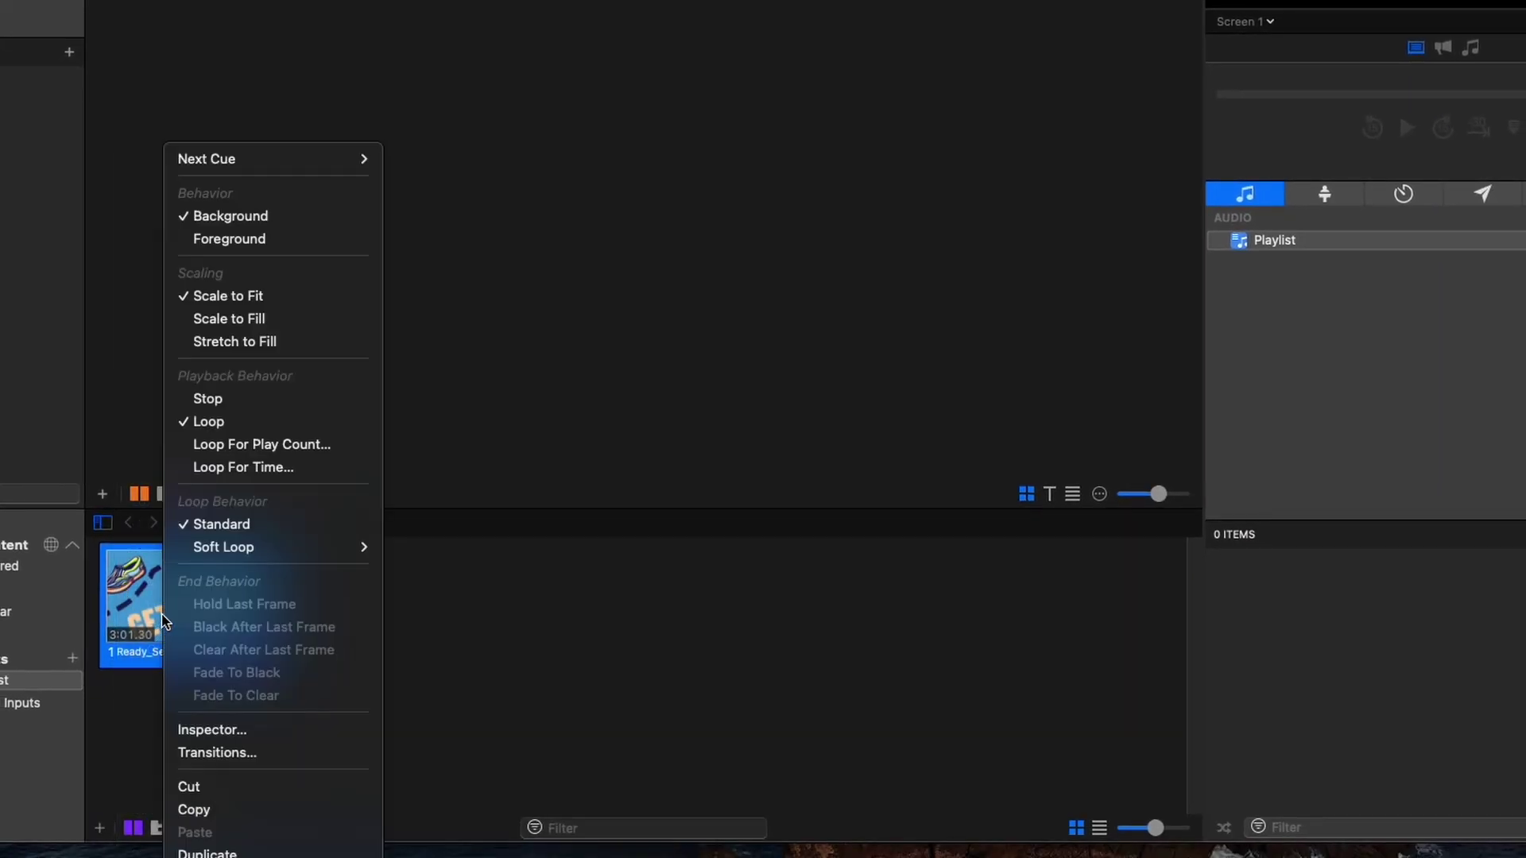
pyautogui.click(226, 730)
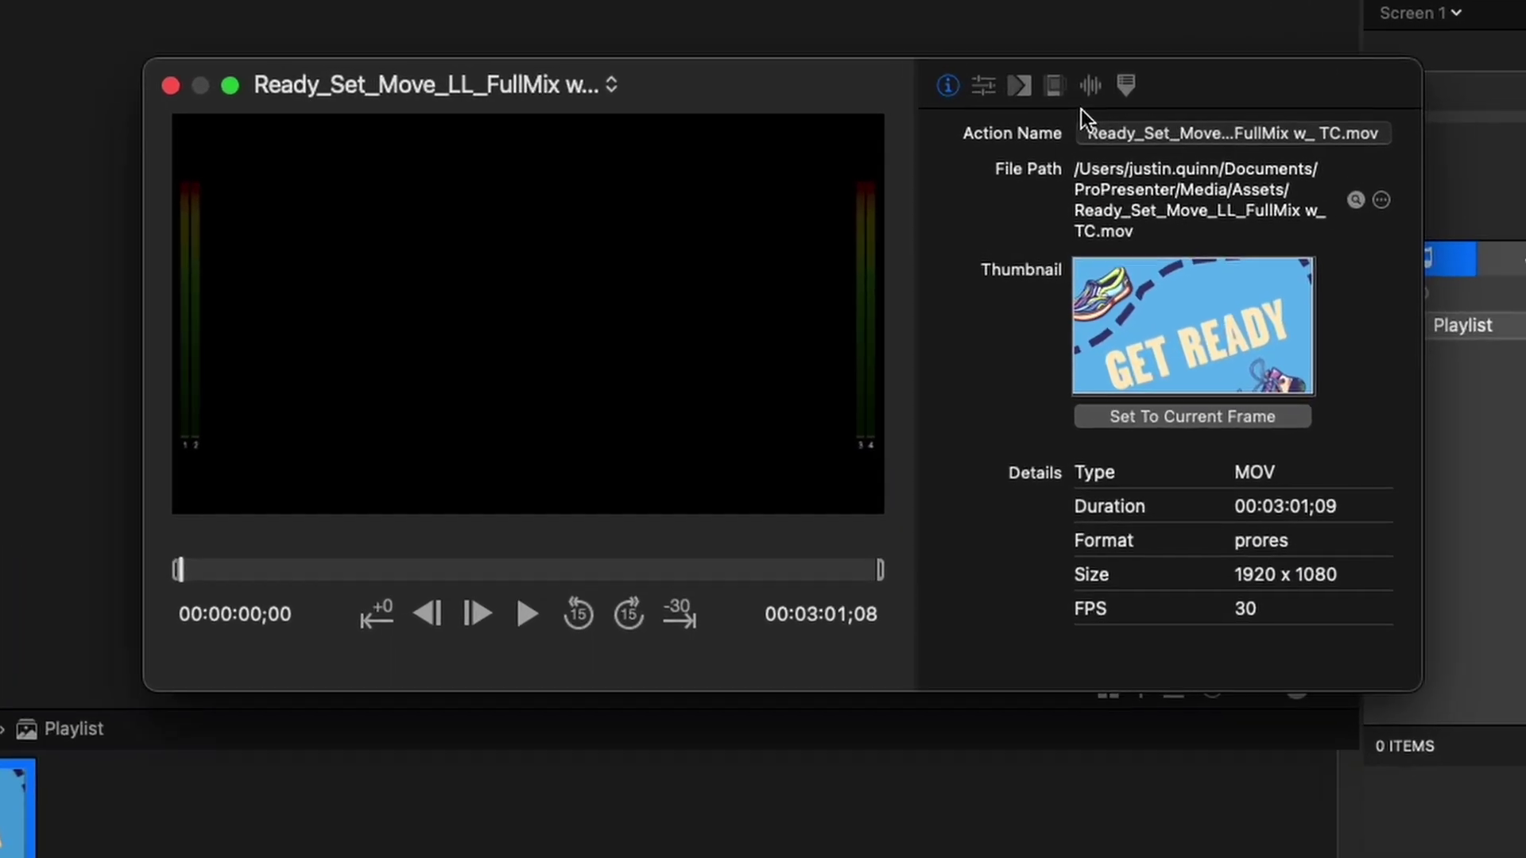
pyautogui.click(1014, 73)
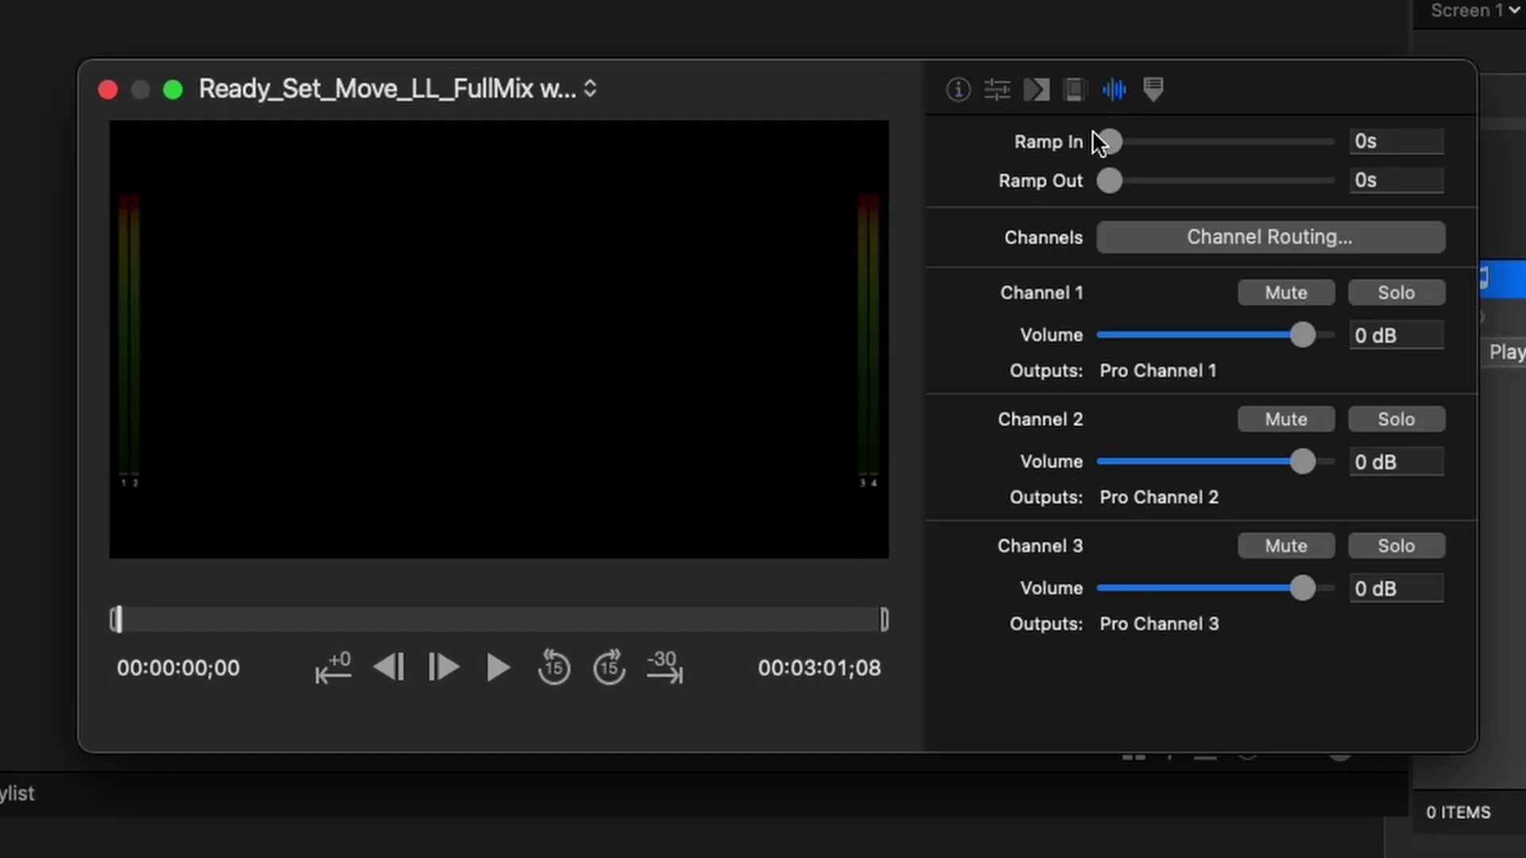
pyautogui.click(1210, 235)
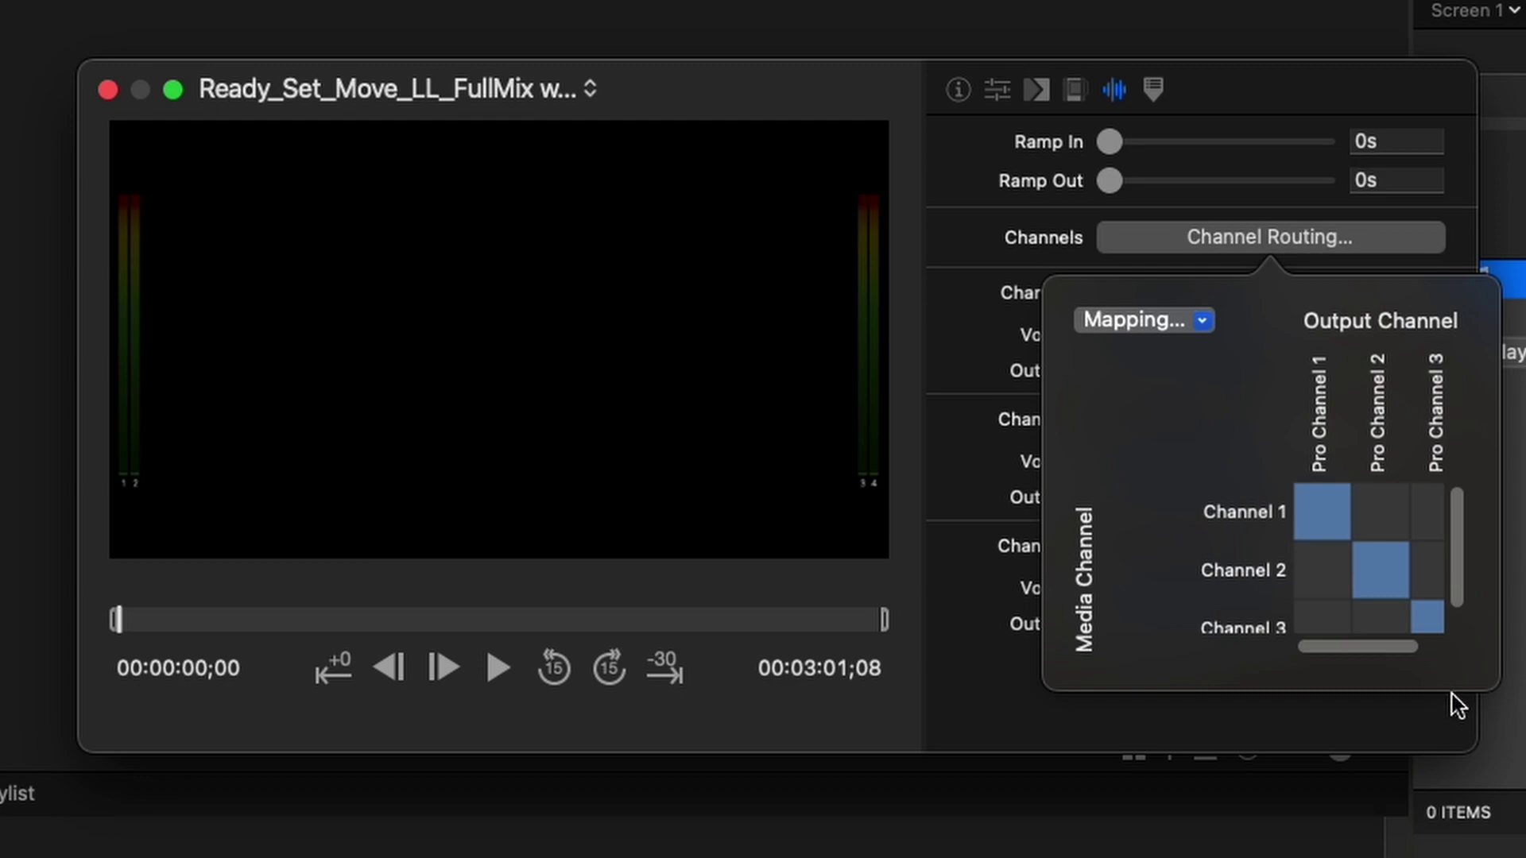
pyautogui.click(1010, 278)
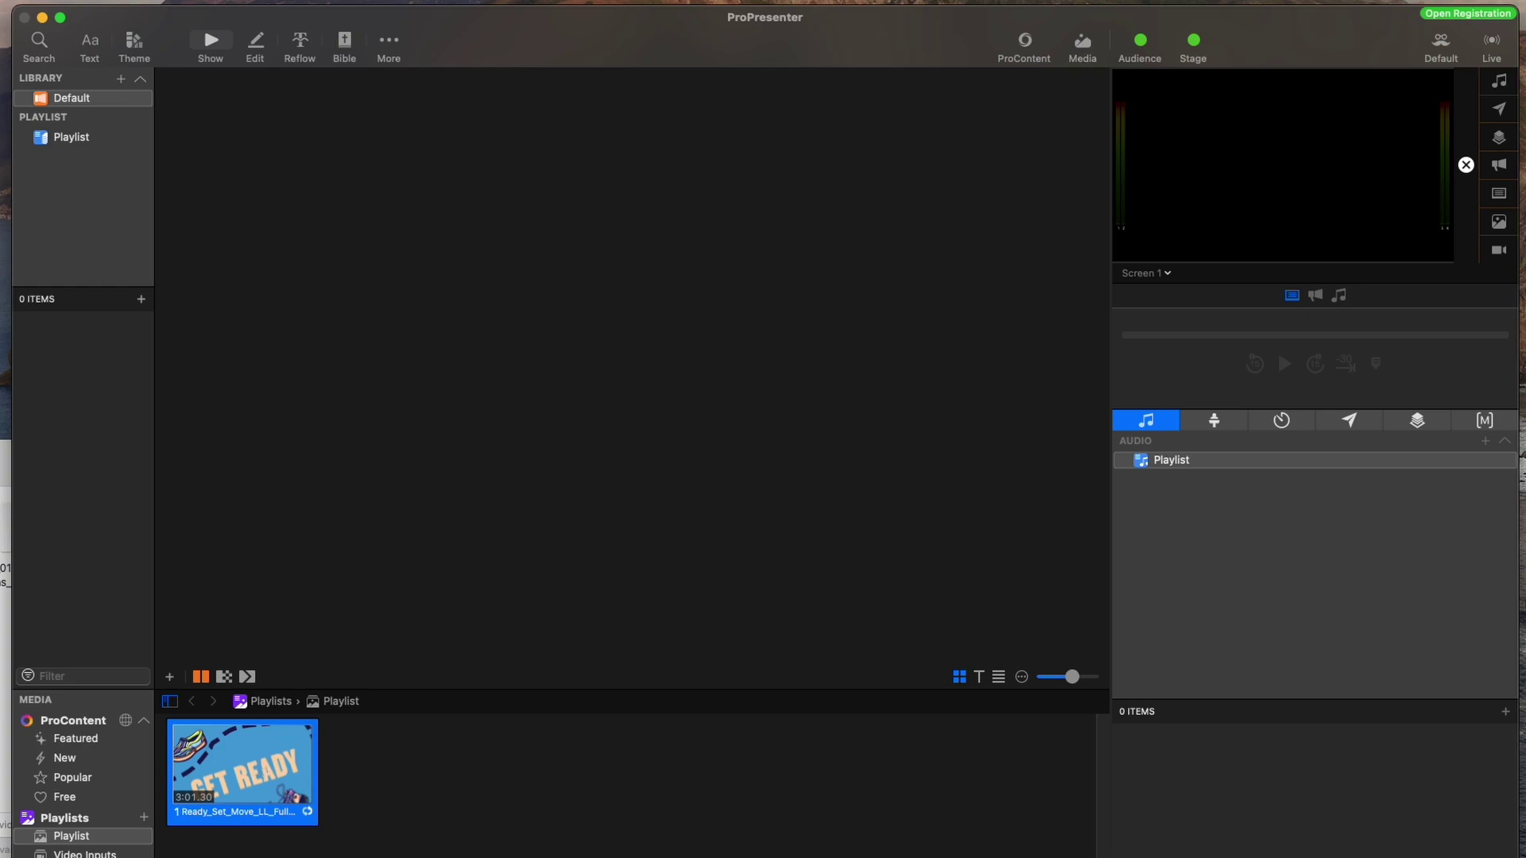
pyautogui.click(80, 829)
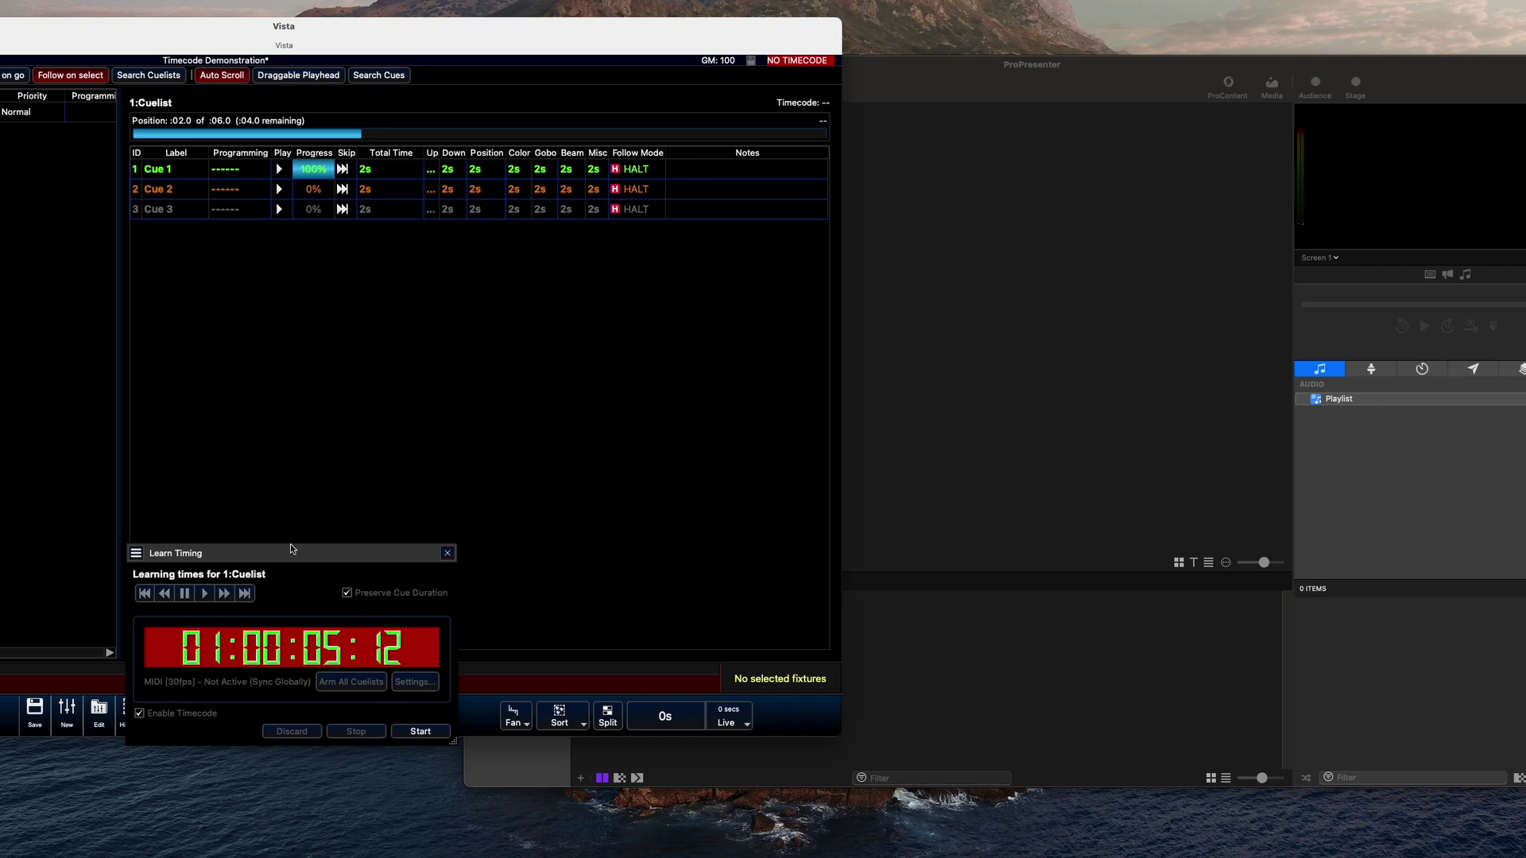
# In Vista, enlarge the Learn Timing window, move it clear of the cue columns, and start learning times for the cuelist.
pyautogui.moveTo(293, 549); pyautogui.dragTo(305, 542)
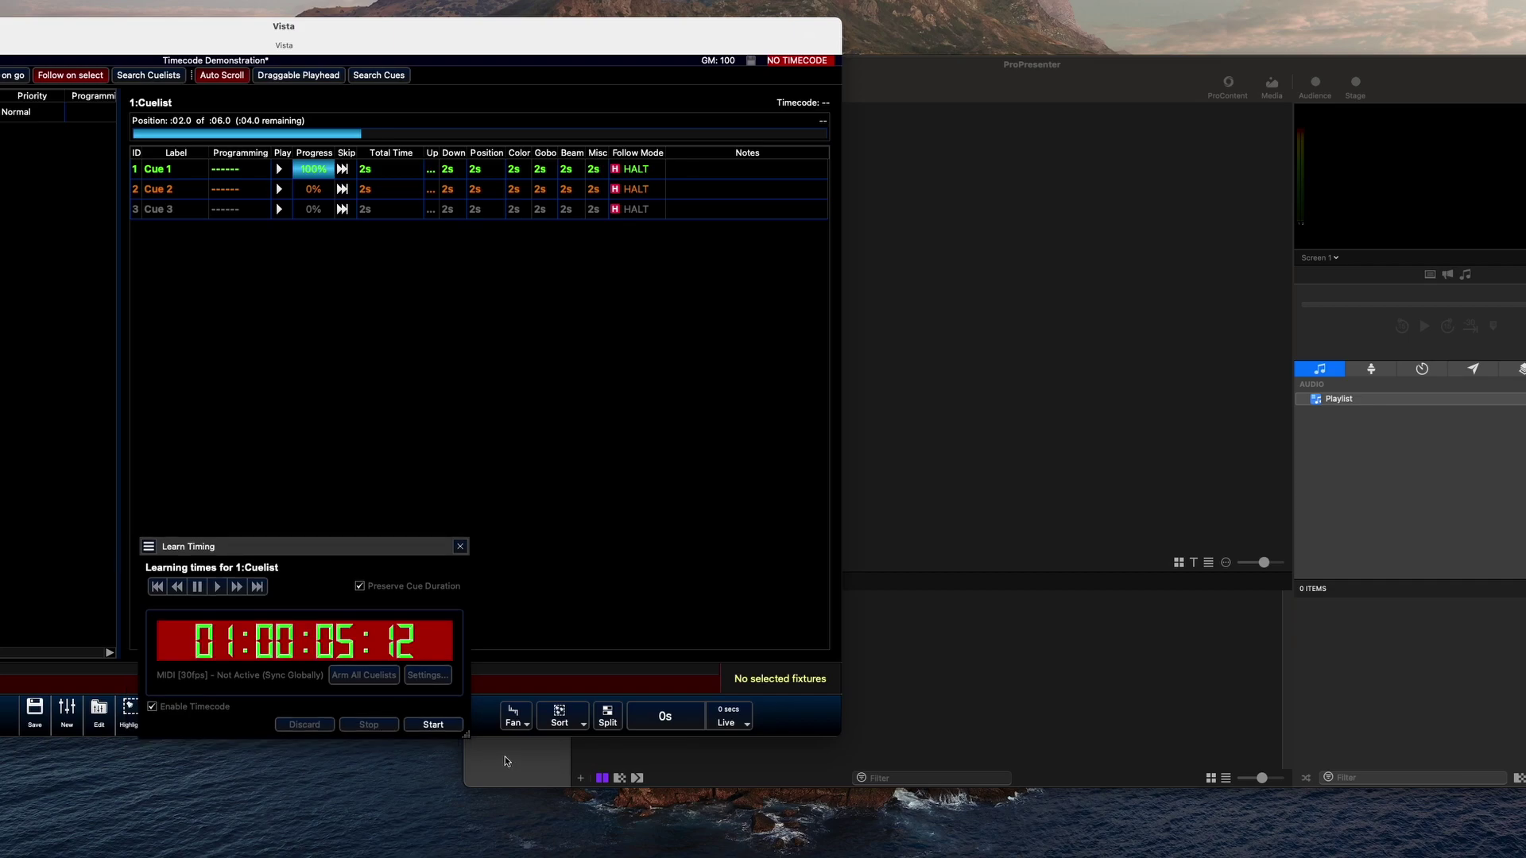
pyautogui.moveTo(467, 735); pyautogui.dragTo(475, 763)
pyautogui.moveTo(352, 553); pyautogui.dragTo(222, 559)
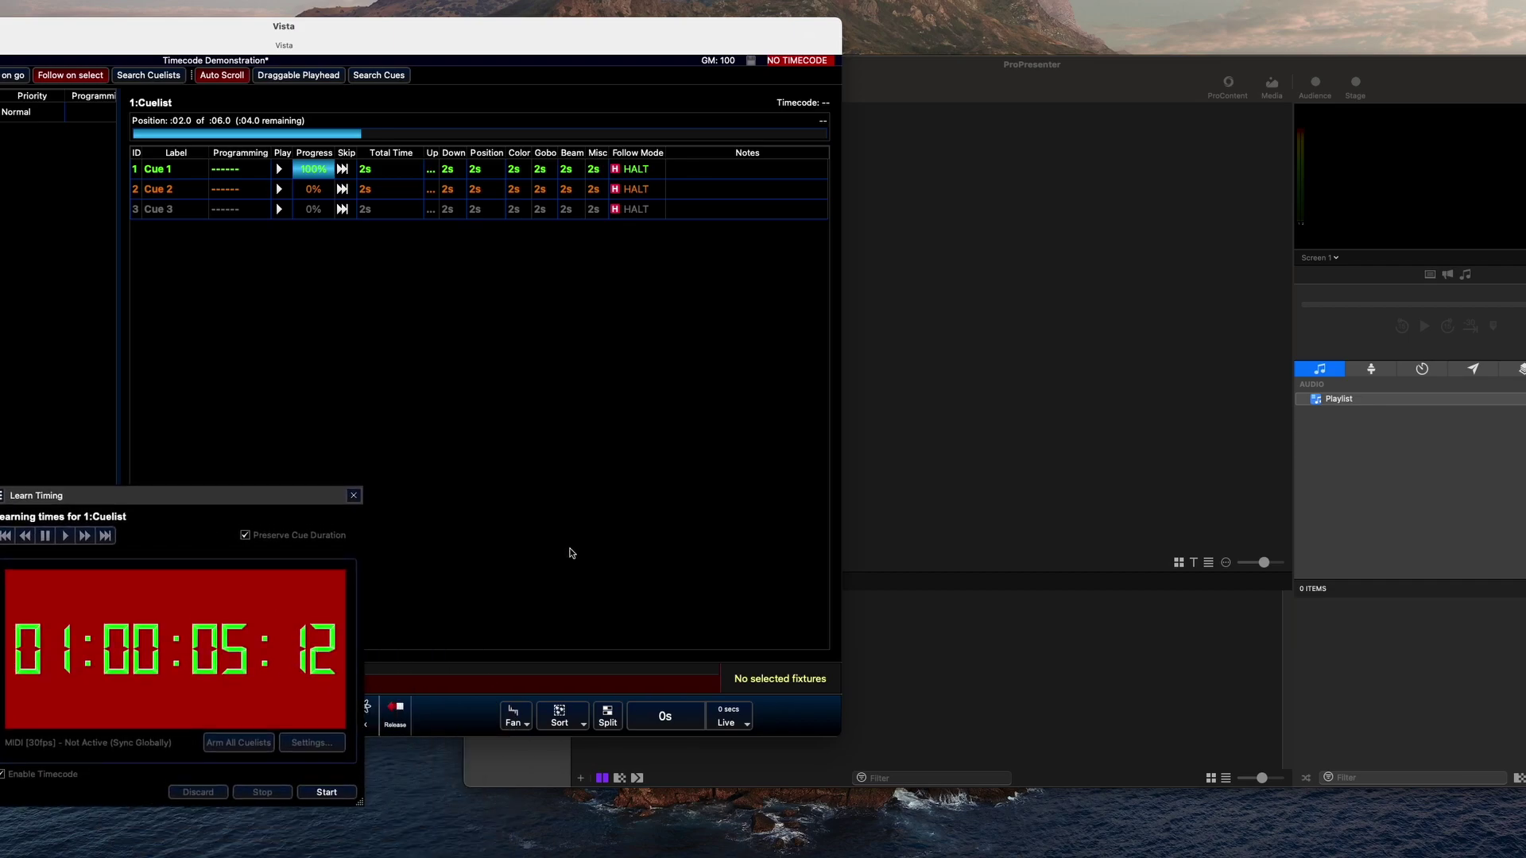
pyautogui.click(1022, 475)
pyautogui.click(427, 498)
pyautogui.click(314, 794)
# Play the timecoded video in ProPresenter, trigger Cue 2 at about 01:00:04 and Cue 3 at about 01:00:06 in Vista, and stop learning.
pyautogui.click(672, 417)
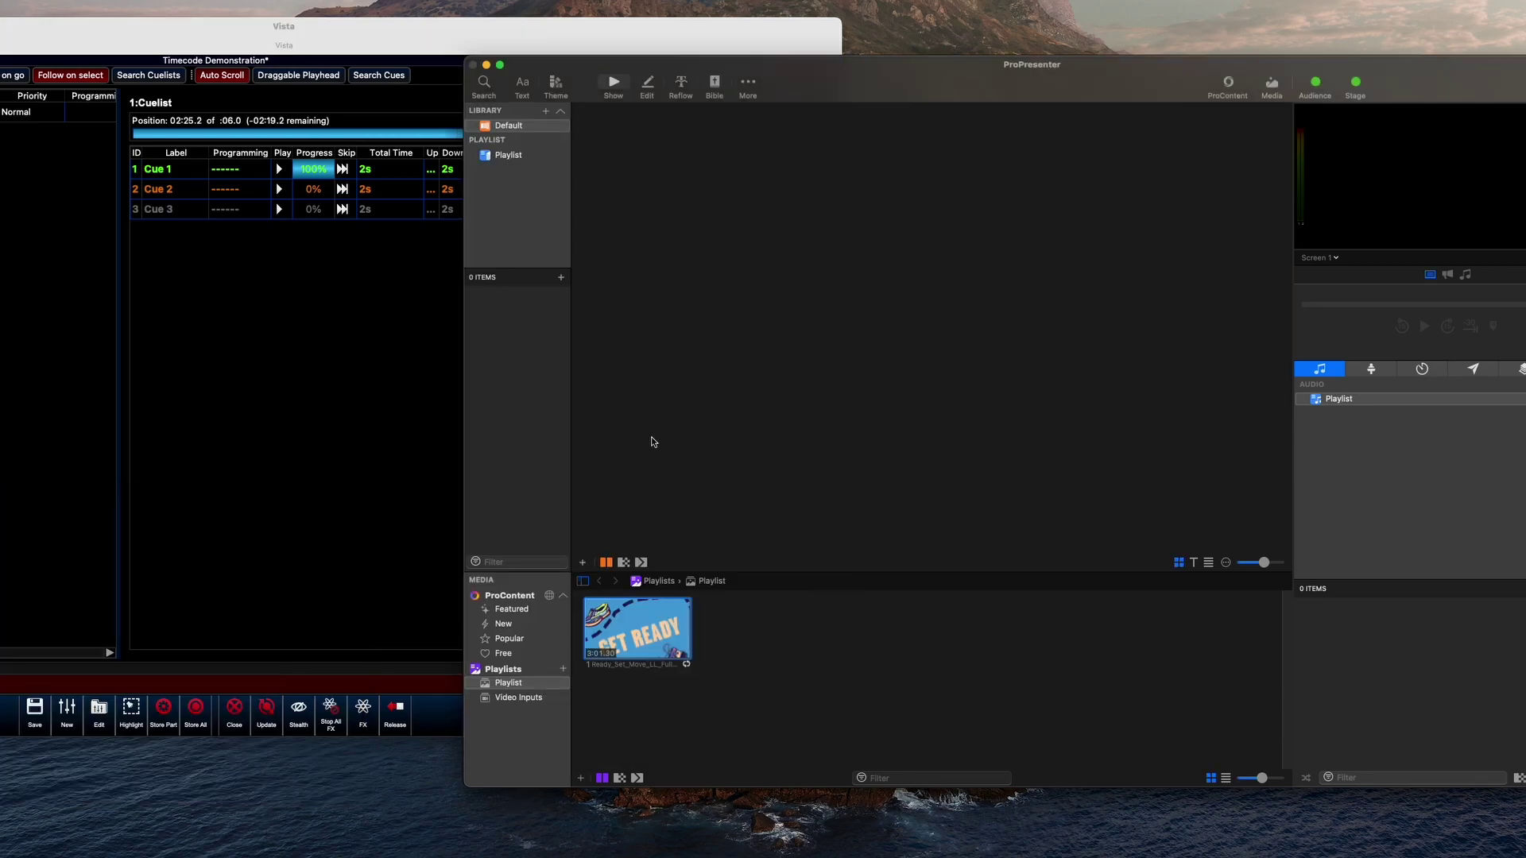
pyautogui.click(636, 628)
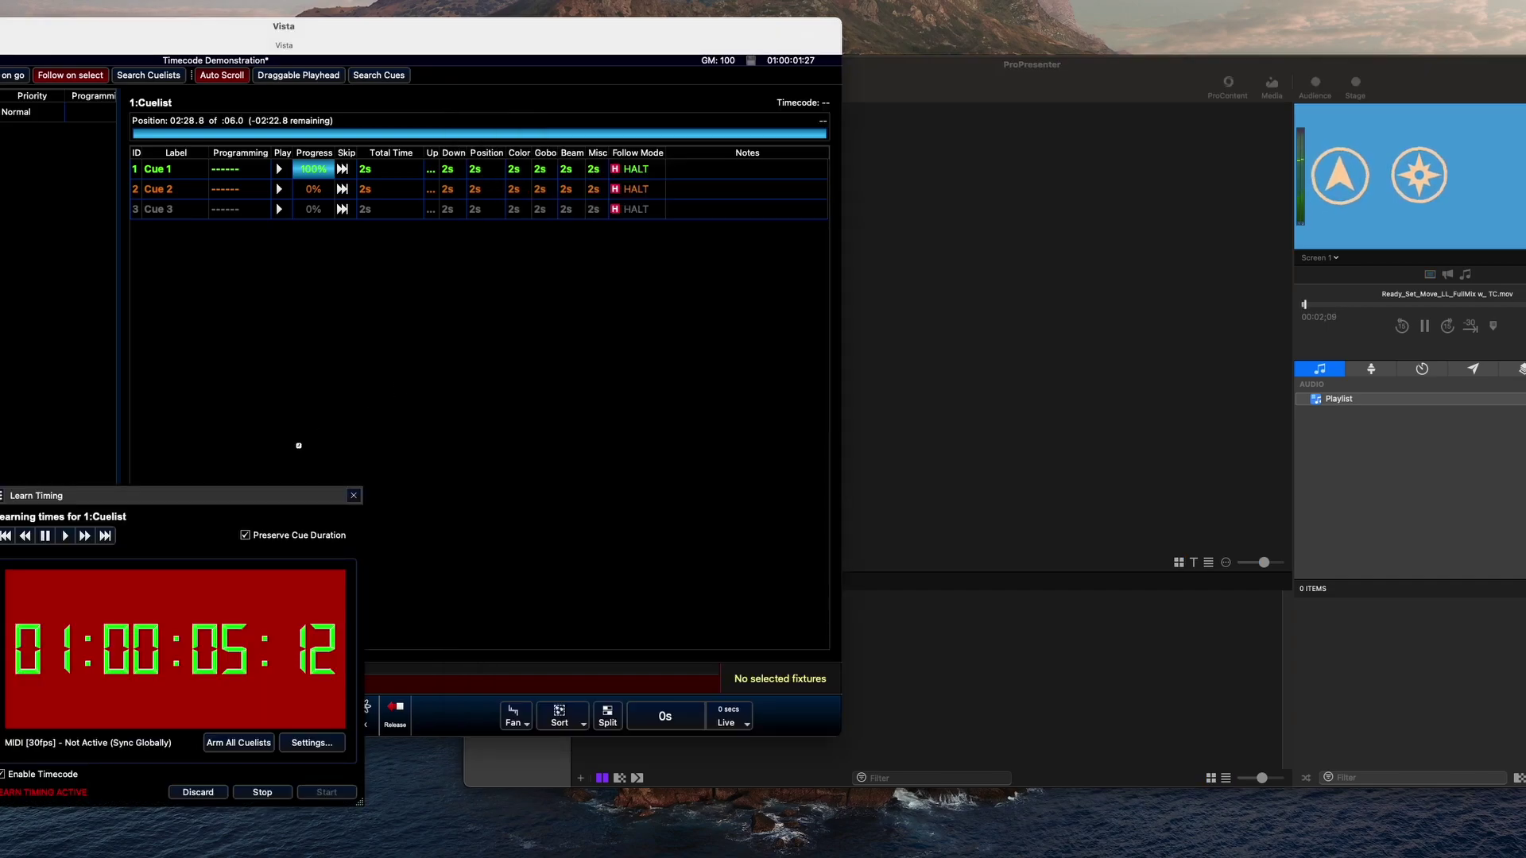
pyautogui.click(300, 440)
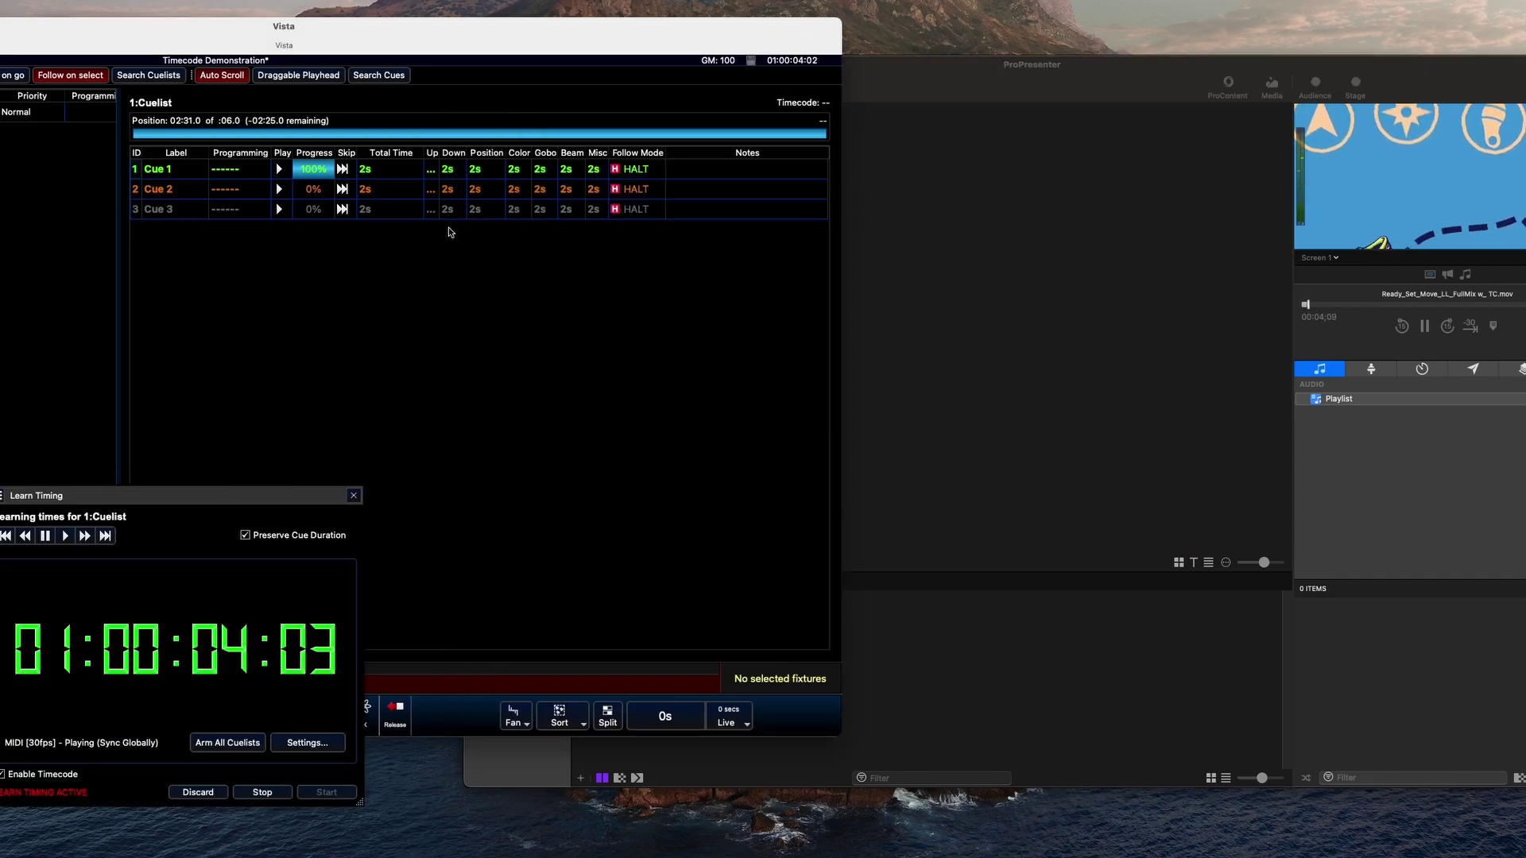
pyautogui.press('space')
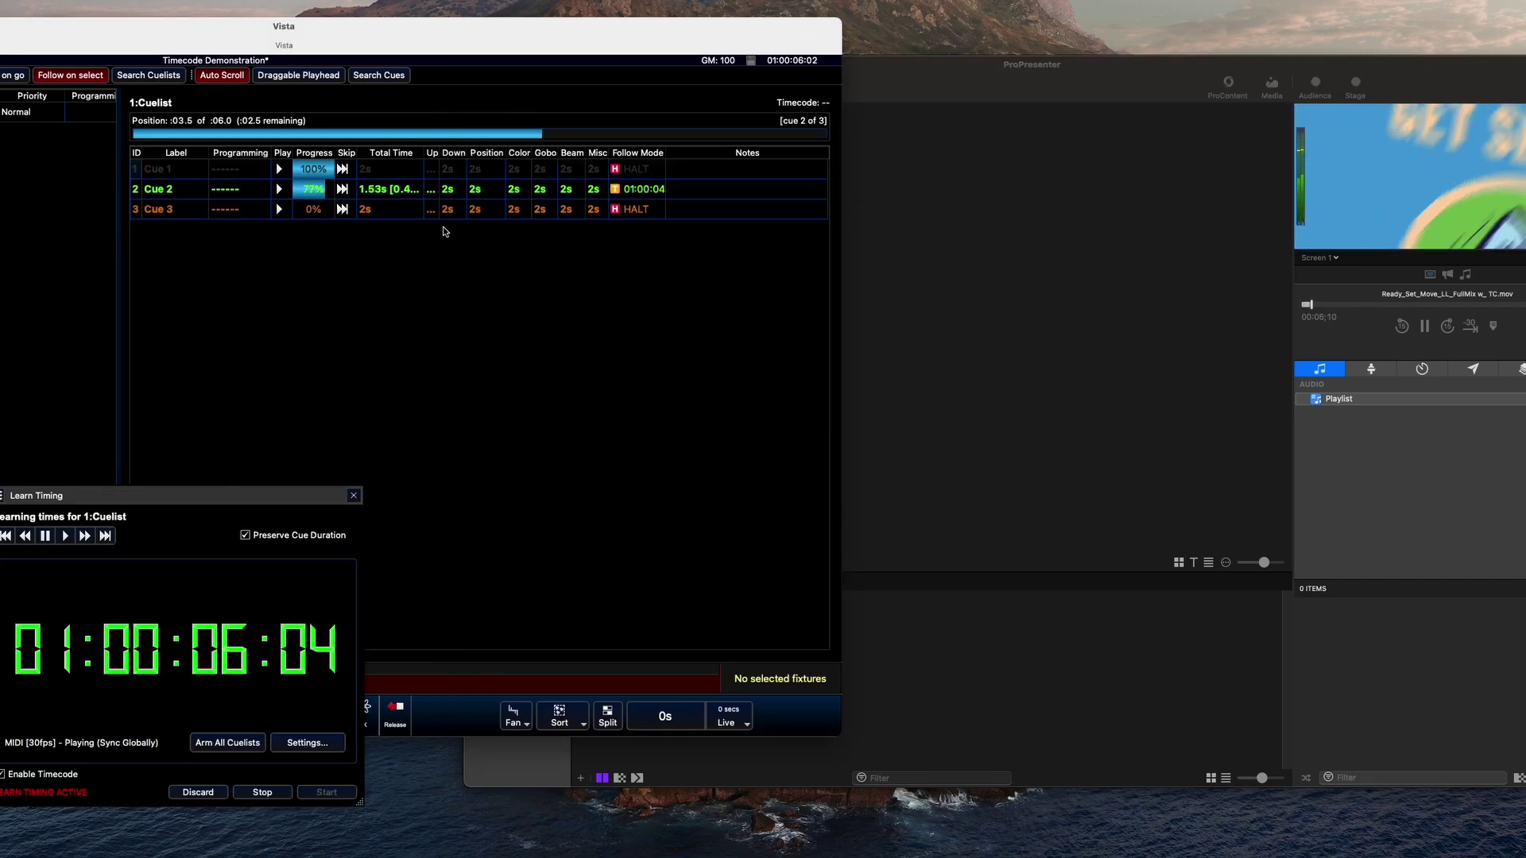
pyautogui.press('space')
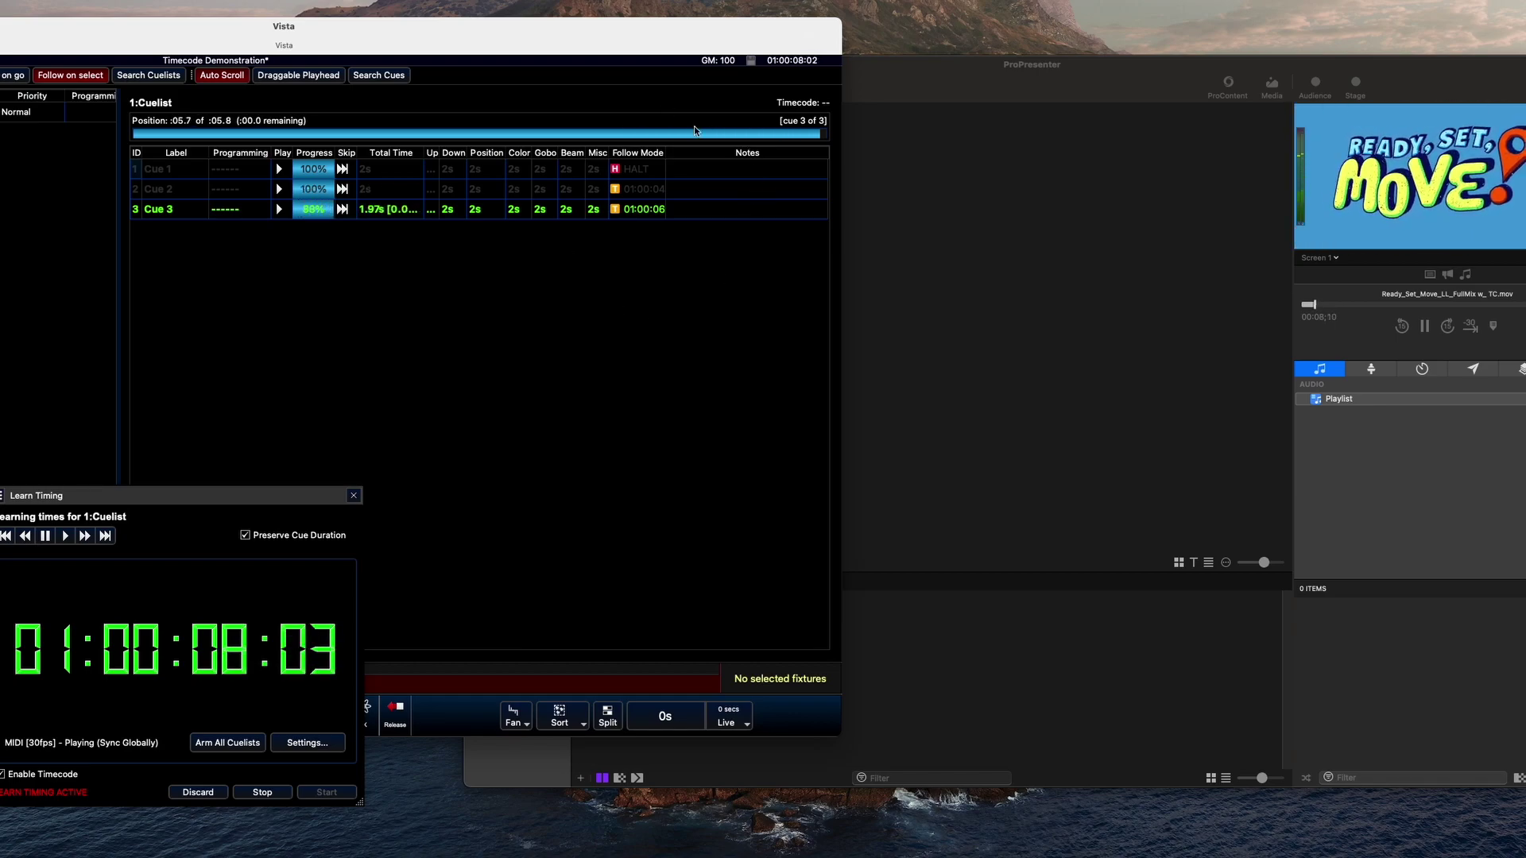
pyautogui.click(282, 792)
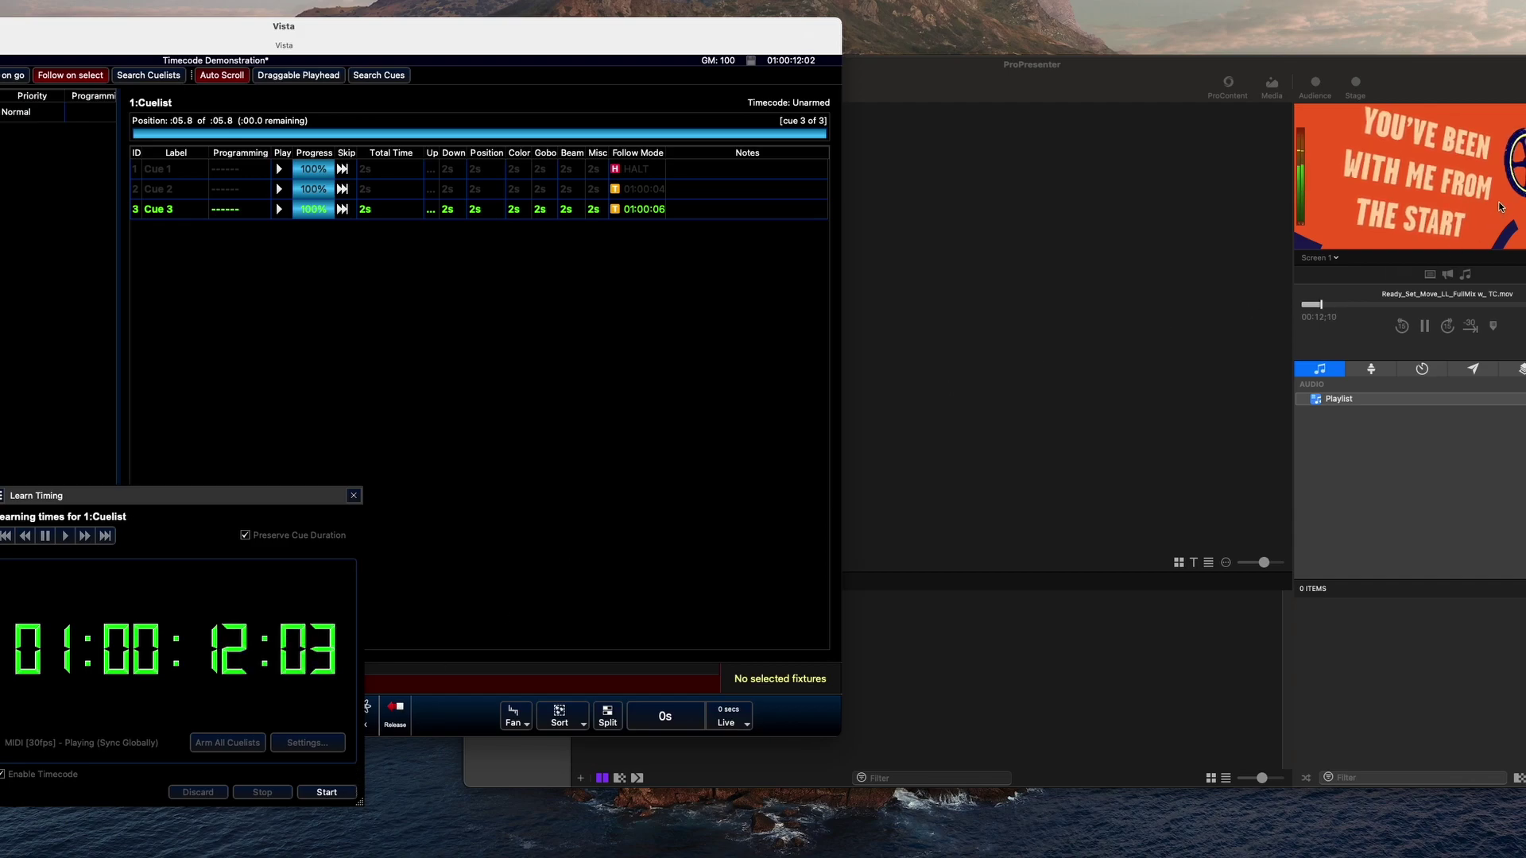
# Play the timecoded video in ProPresenter again and watch whether Vista's cuelist follows the learned timecode.
pyautogui.press('super+Tab')
pyautogui.press('super+Tab')
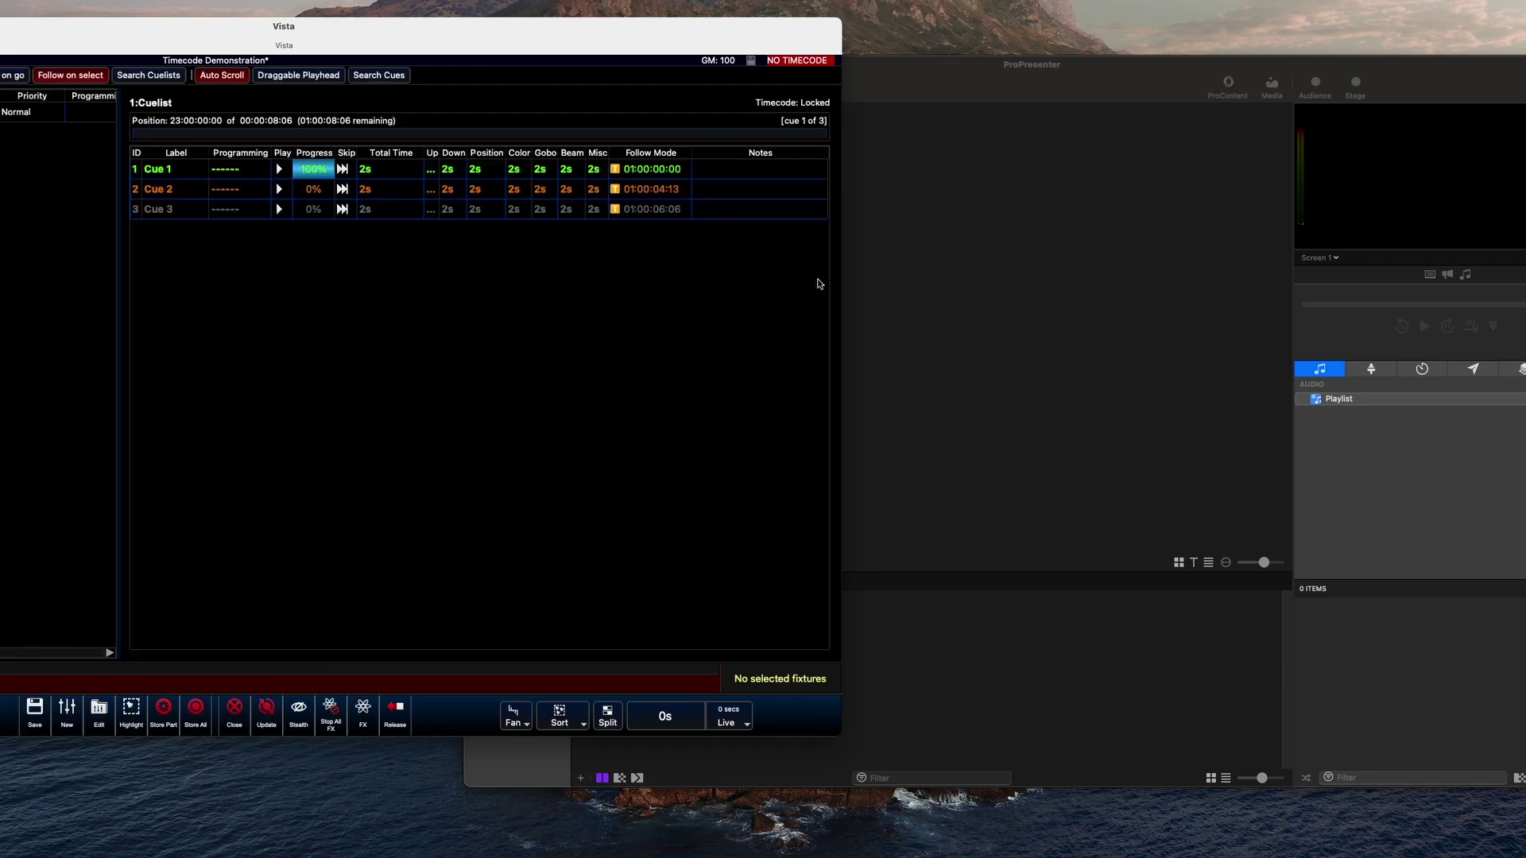
pyautogui.click(1409, 243)
pyautogui.click(609, 612)
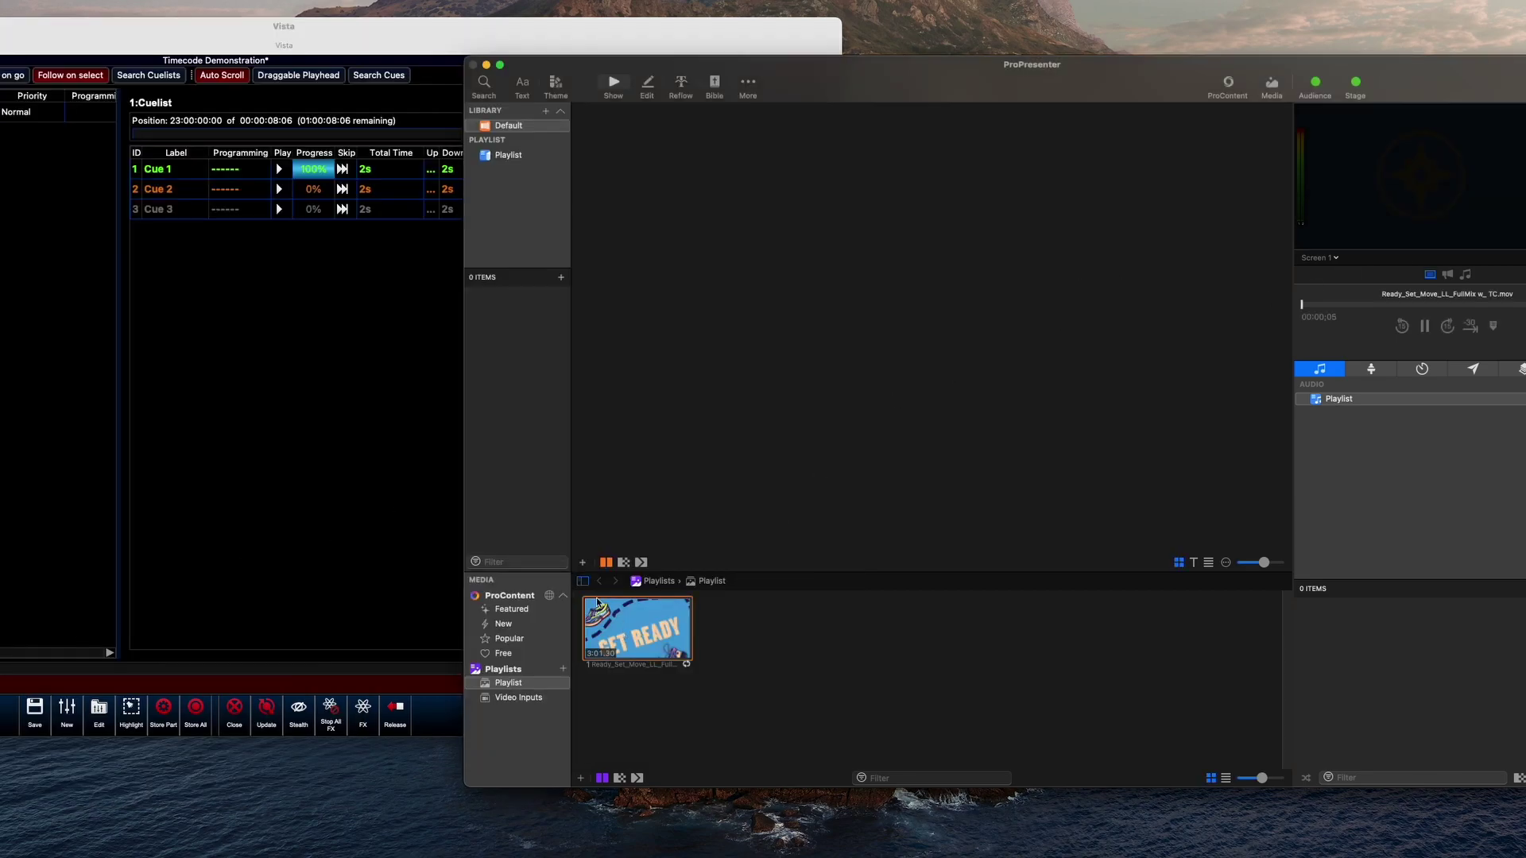
pyautogui.click(366, 488)
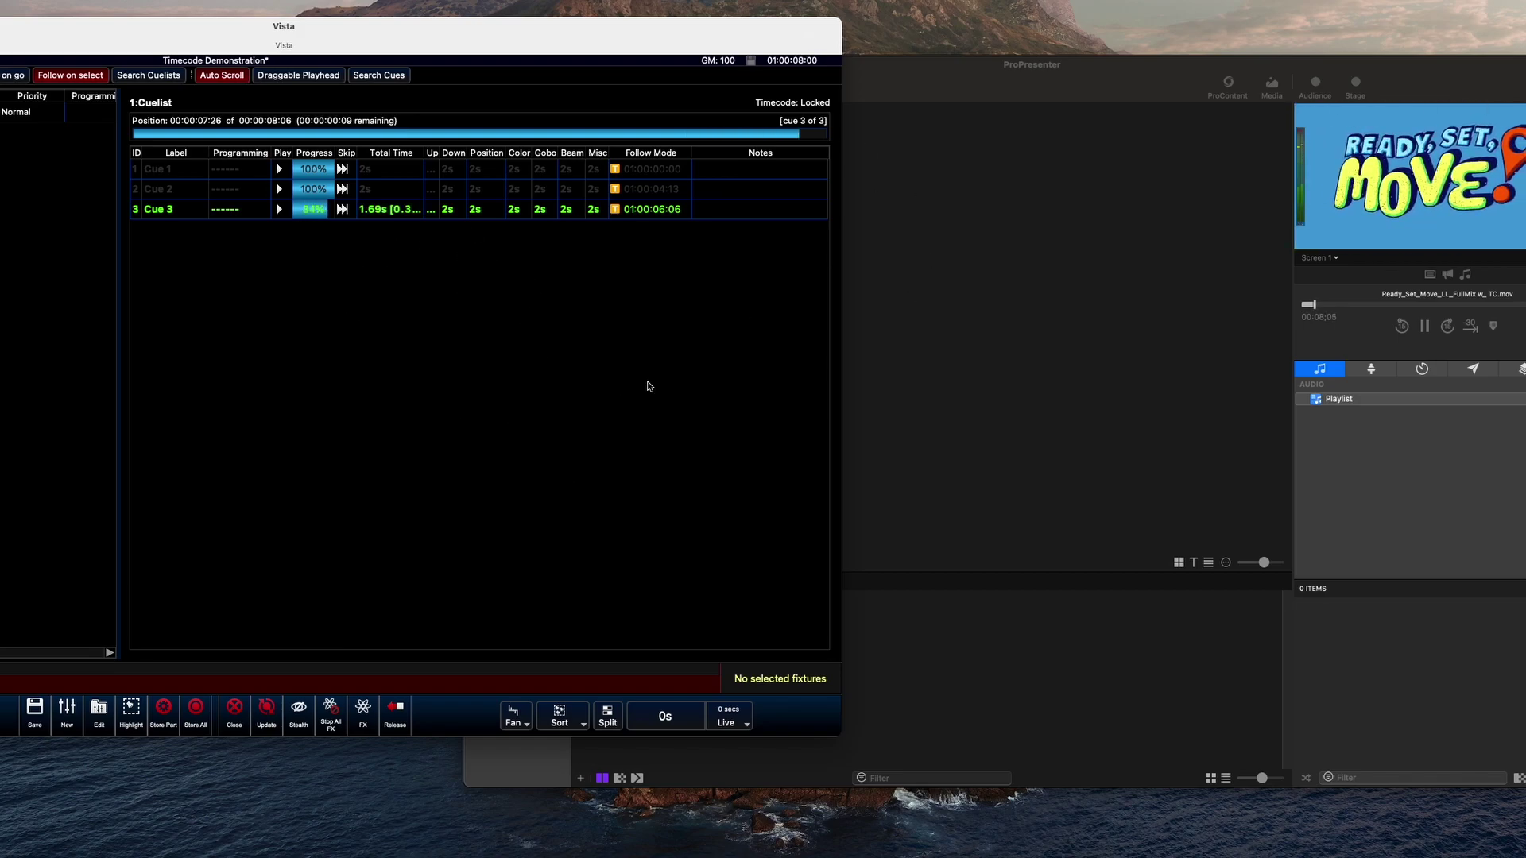
pyautogui.click(1032, 384)
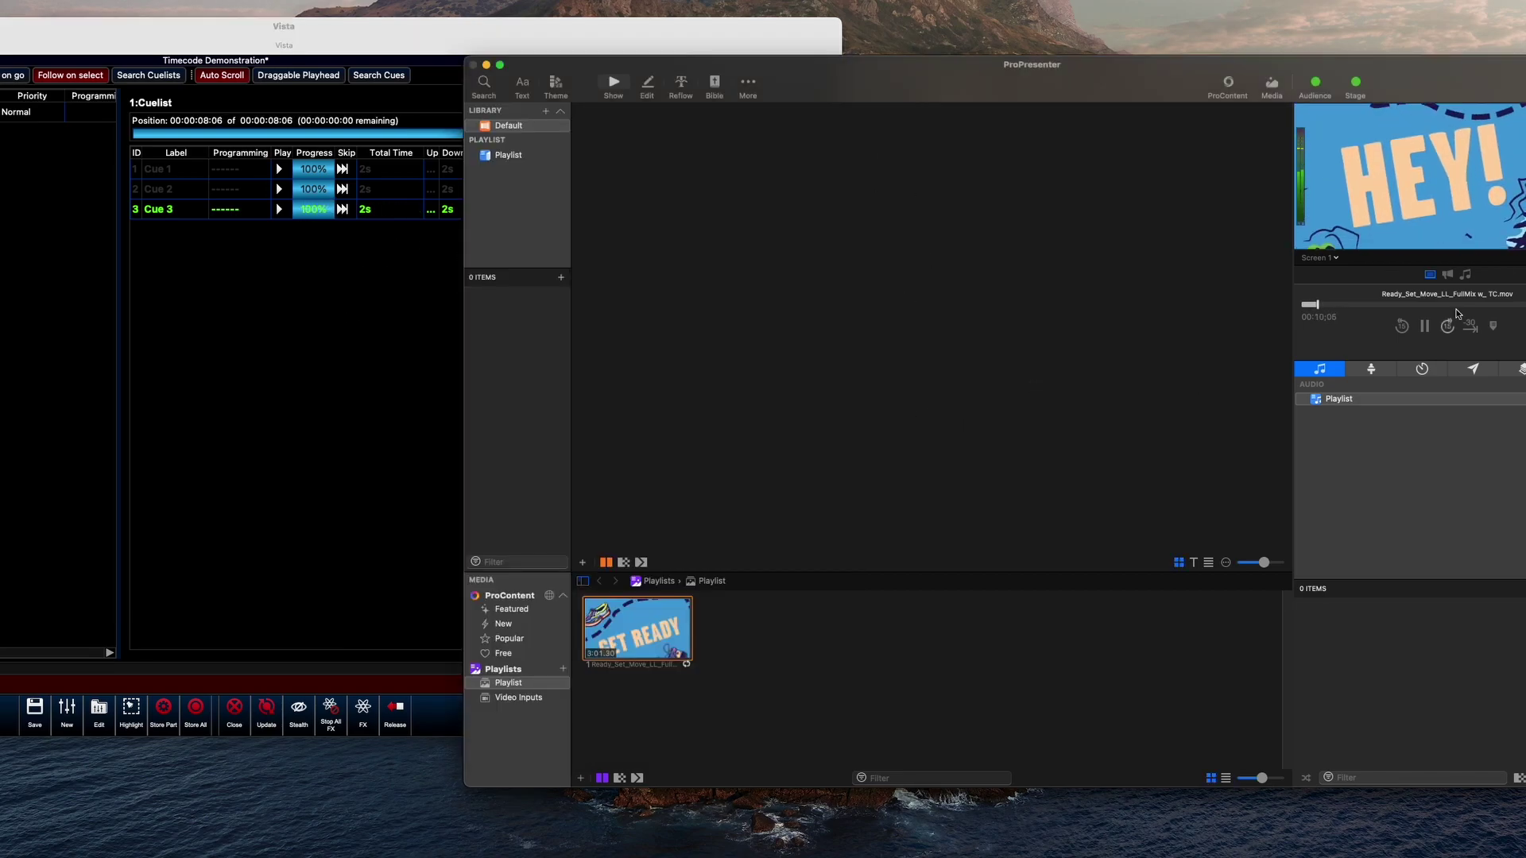